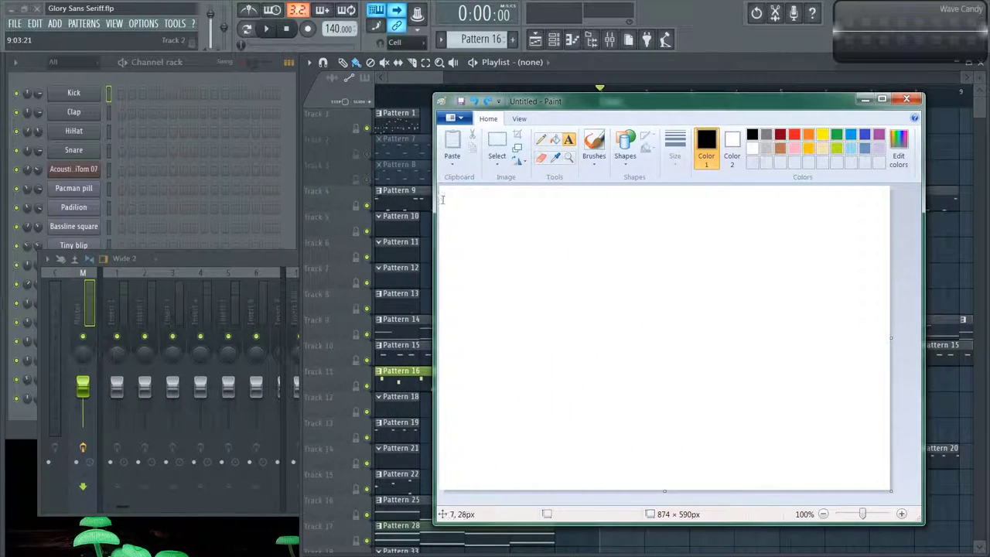
# Step: Mark out a large text box, start the song, and add 'Pretty right?' as a new paragraph
pyautogui.moveTo(447, 200); pyautogui.dragTo(854, 461)
pyautogui.write('The other day I made a song, here it is.')
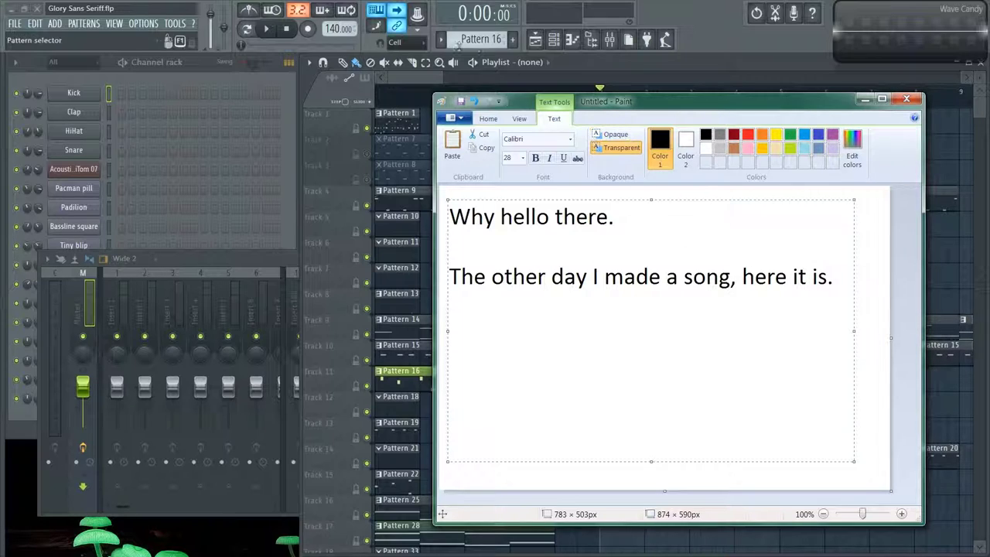
pyautogui.click(265, 28)
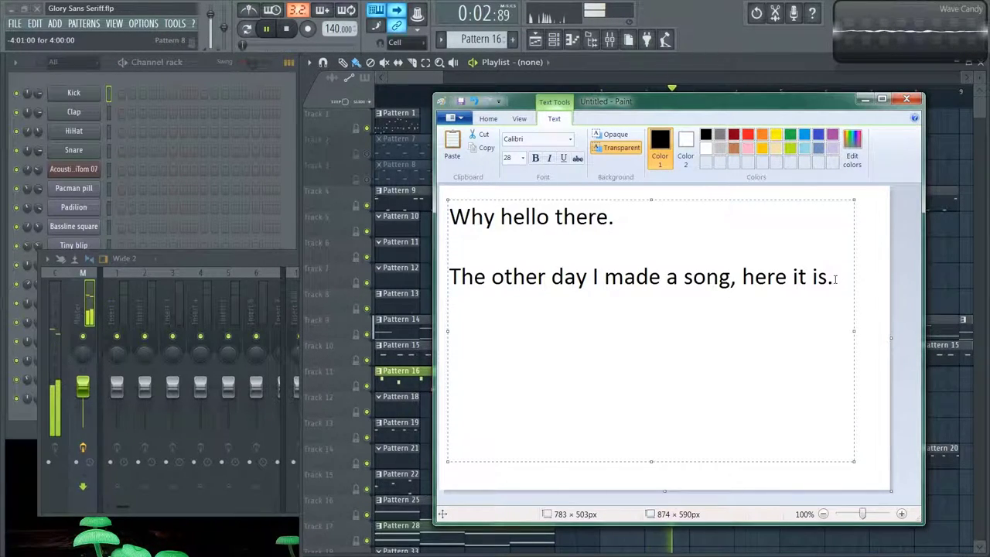
pyautogui.press('Return')
pyautogui.press('Return')
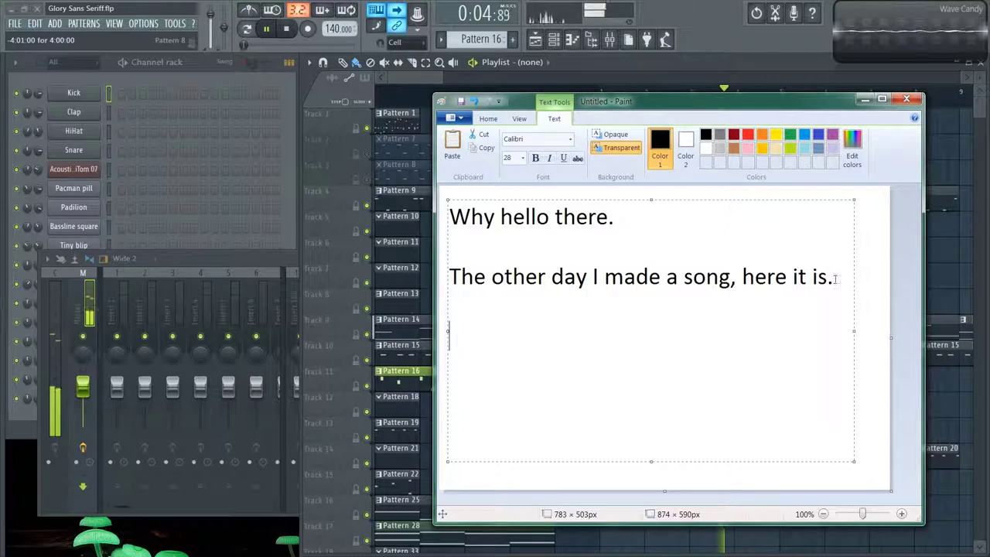
pyautogui.write('Pretty rig')
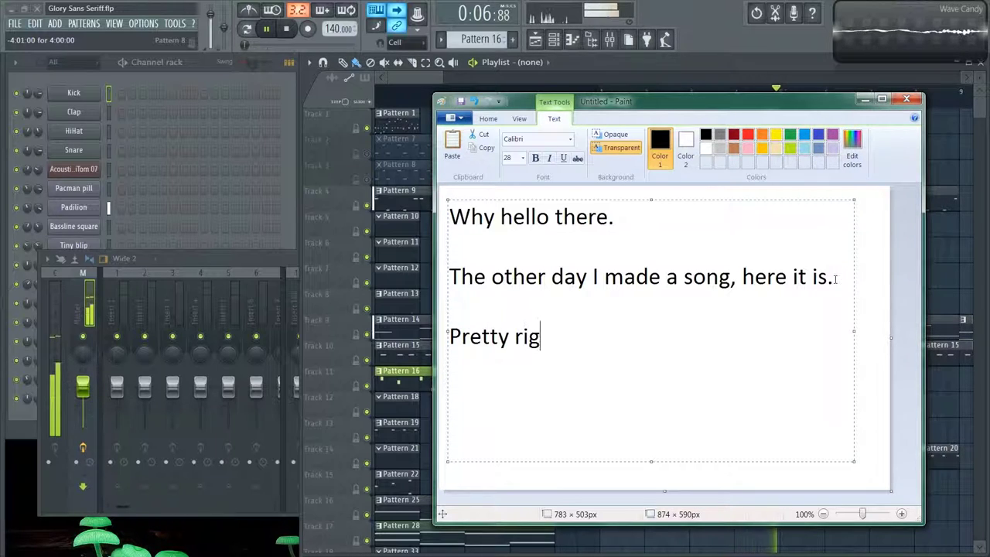
pyautogui.write('ht?')
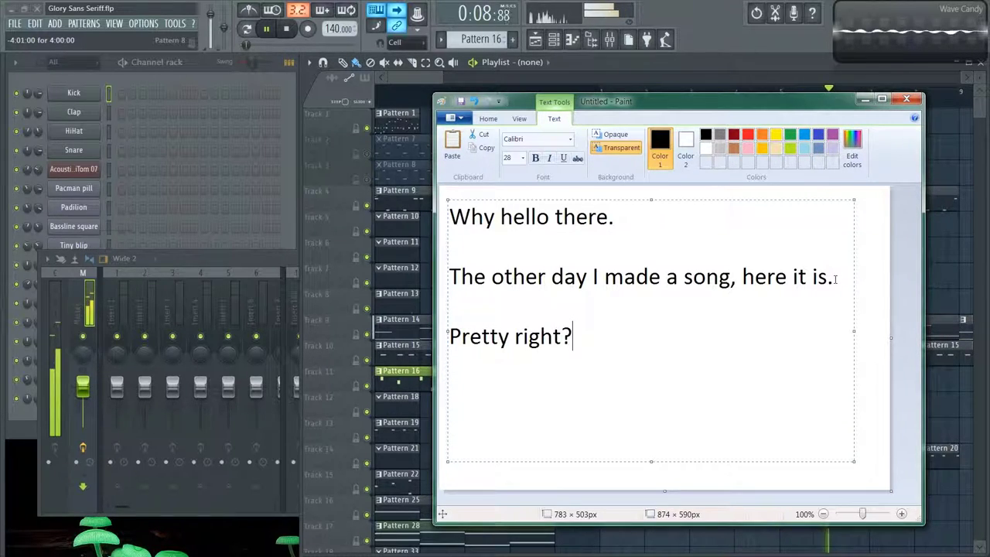
pyautogui.press('Return')
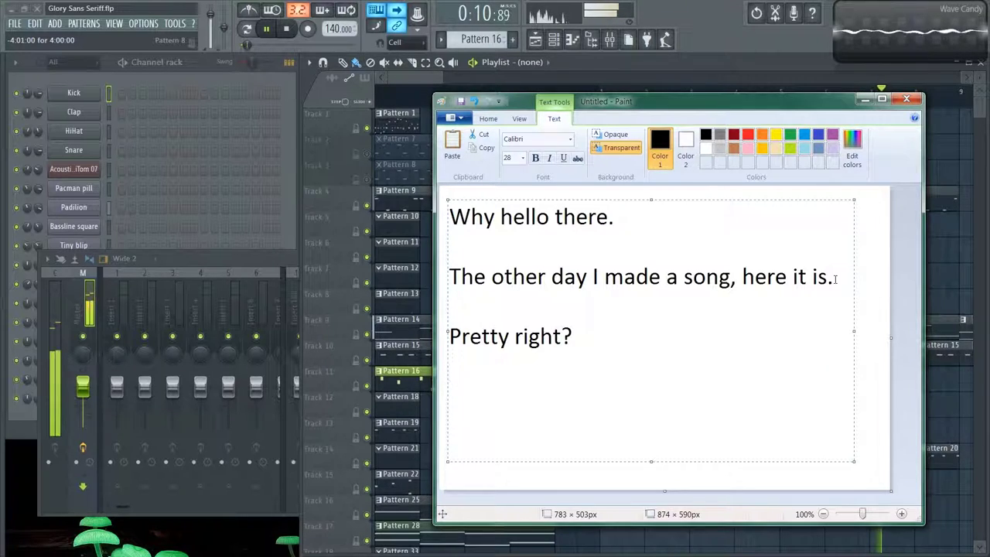
pyautogui.press('BackSpace')
# Step: Replace the text with 'Now you may wonder(?) why you should stay!' and 'And you'd be right!!'
pyautogui.press('BackSpace')
pyautogui.press('BackSpace')
pyautogui.press('BackSpace')
pyautogui.press('BackSpace')
pyautogui.press('BackSpace')
pyautogui.press('BackSpace')
pyautogui.press('BackSpace')
pyautogui.press('BackSpace')
pyautogui.press('BackSpace')
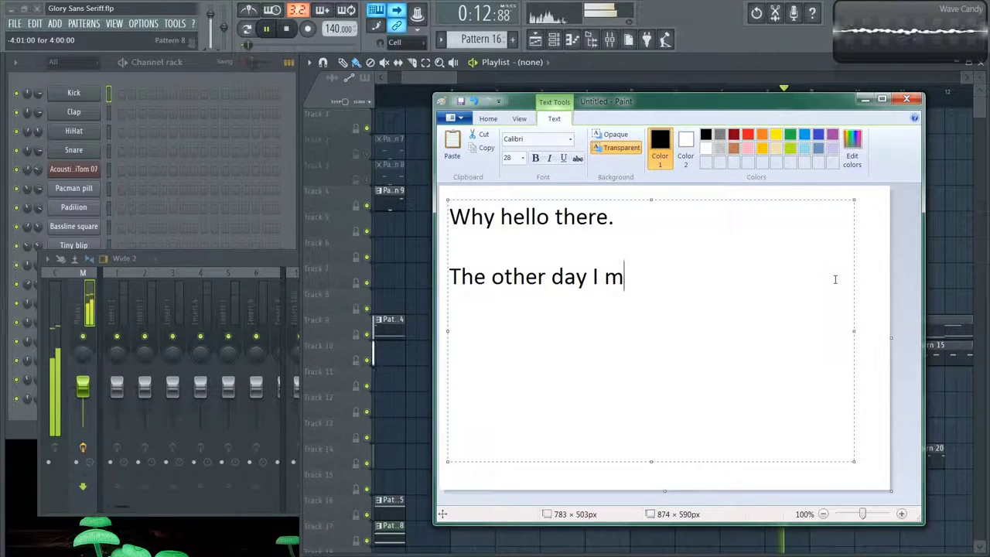
pyautogui.press('BackSpace')
pyautogui.press('BackSpace')
pyautogui.press('BackSpace')
pyautogui.press('BackSpace')
pyautogui.press('BackSpace')
pyautogui.press('BackSpace')
pyautogui.press('BackSpace')
pyautogui.press('BackSpace')
pyautogui.press('BackSpace')
pyautogui.write('N')
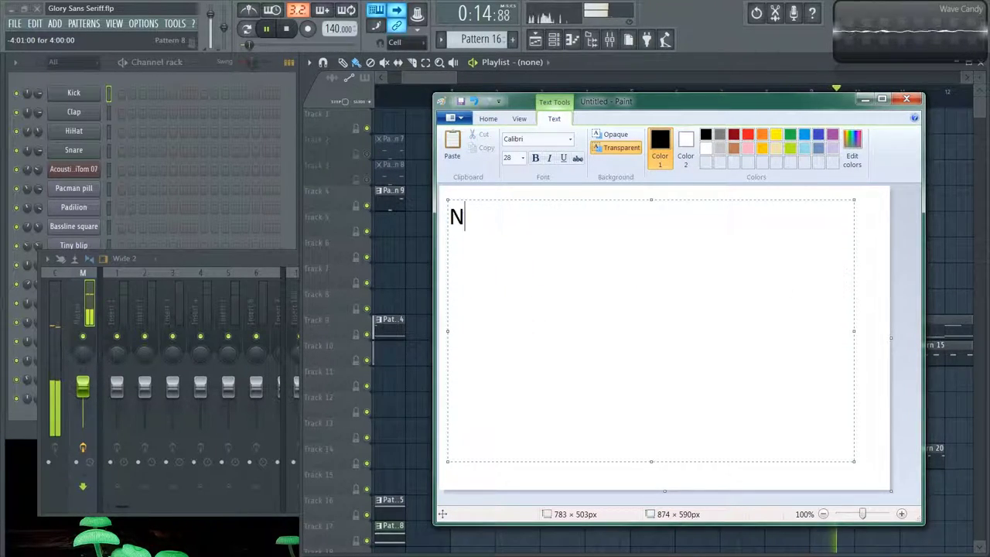
pyautogui.write('ow you may ')
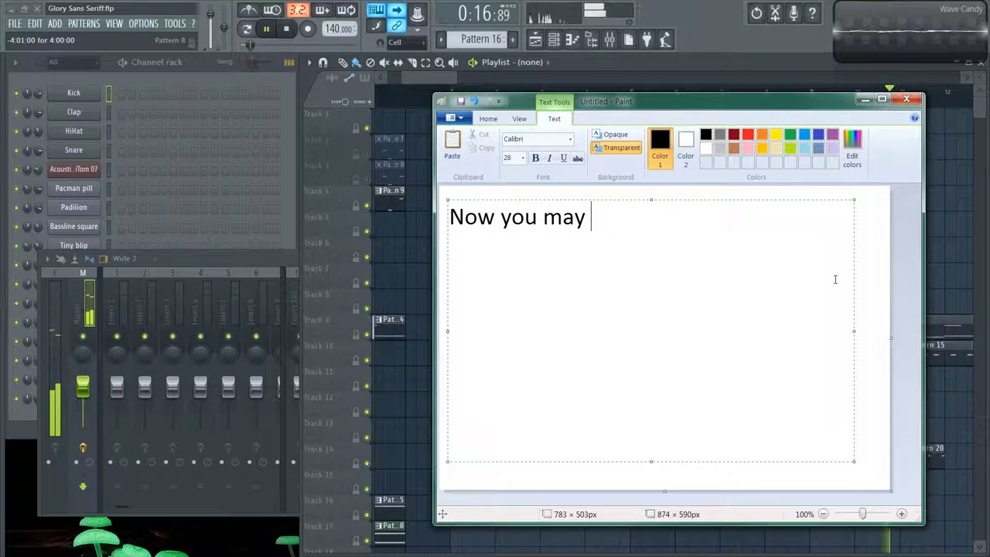
pyautogui.write('ond')
pyautogui.press('BackSpace')
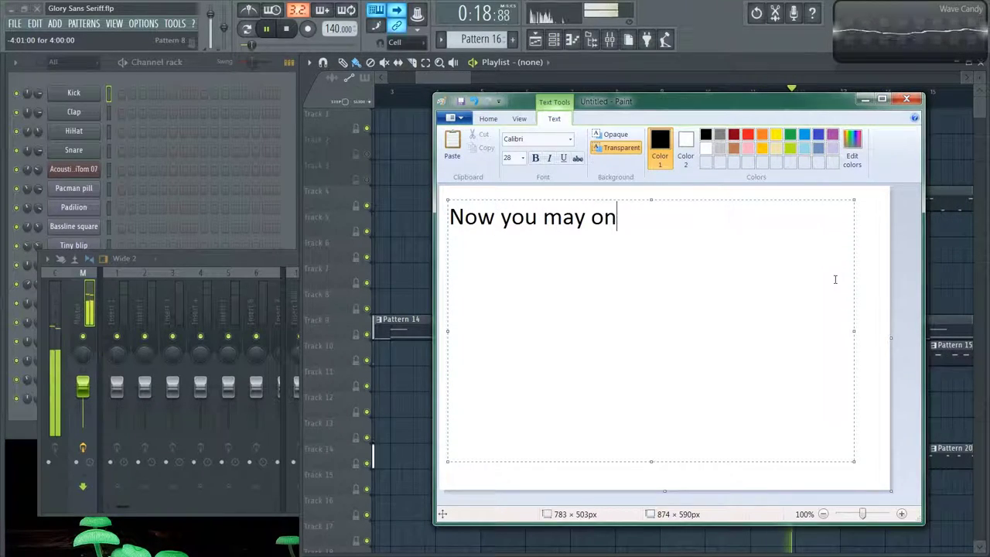
pyautogui.press('BackSpace')
pyautogui.write('w')
pyautogui.press('BackSpace')
pyautogui.press('BackSpace')
pyautogui.write('wonder ')
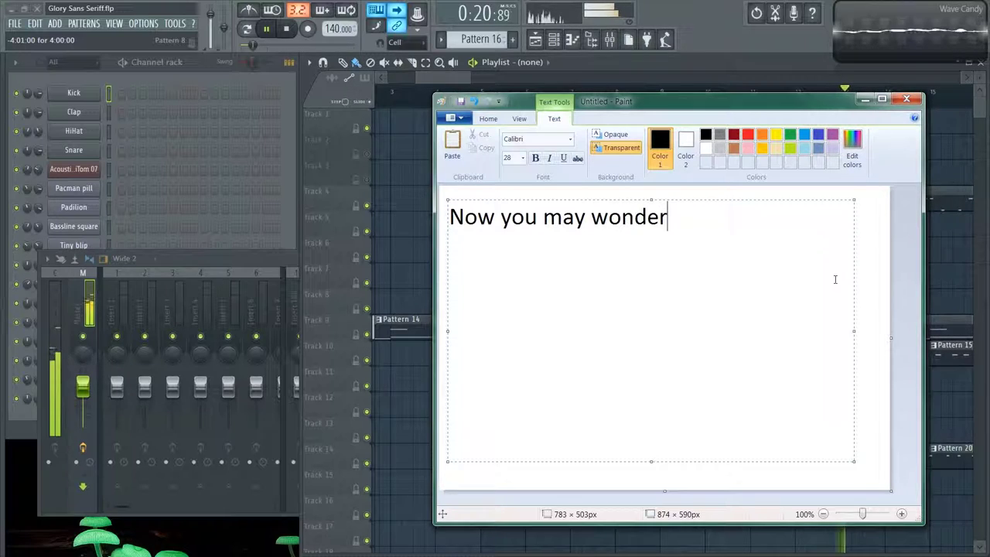
pyautogui.write('w')
pyautogui.press('BackSpace')
pyautogui.press('BackSpace')
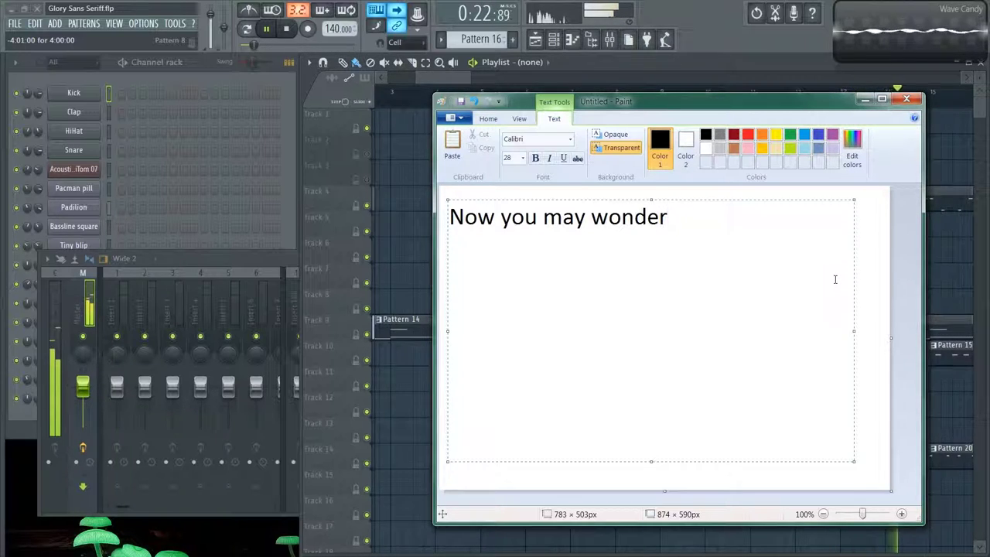
pyautogui.write('(?) w')
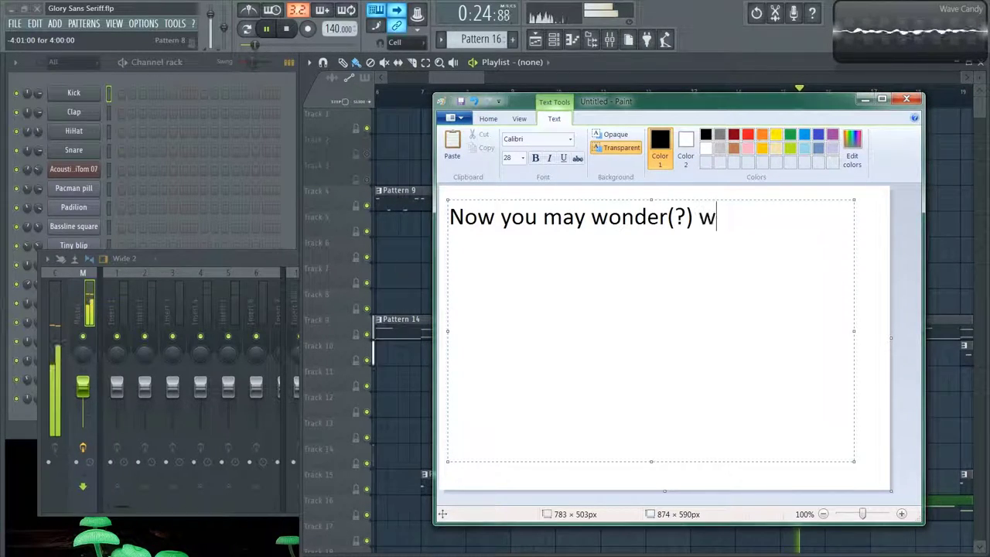
pyautogui.write('hy y')
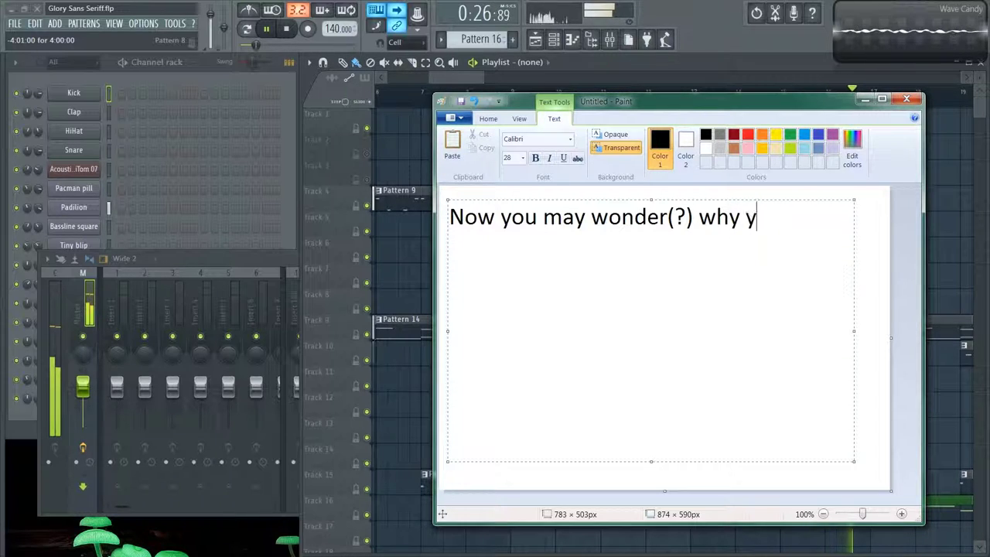
pyautogui.write('ou should ')
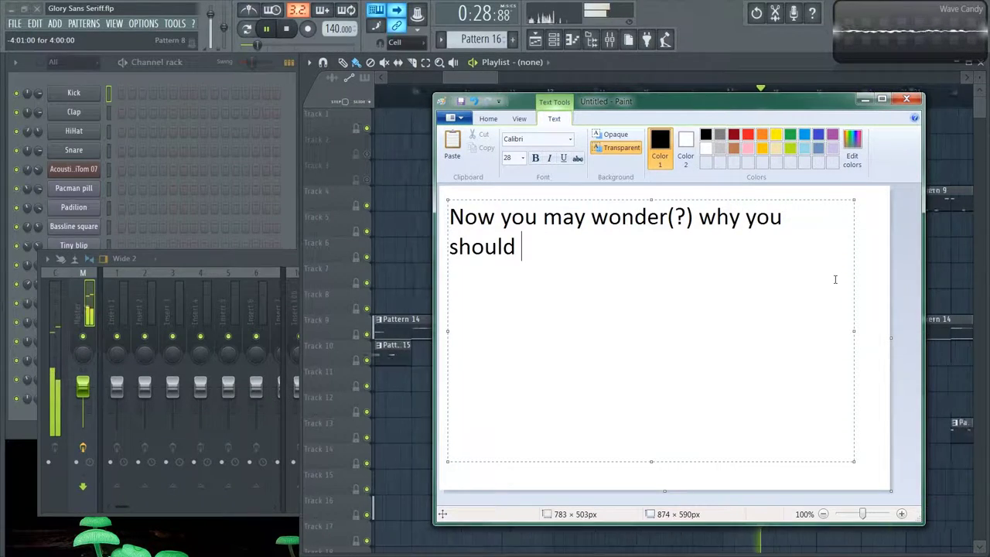
pyautogui.write('stay!')
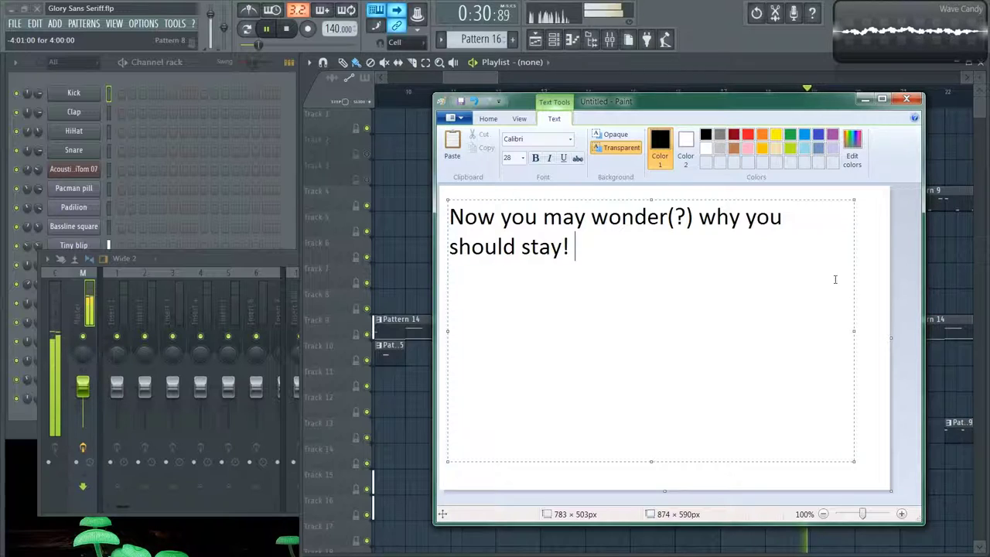
pyautogui.press('Return')
pyautogui.press('Return')
pyautogui.write('And you')
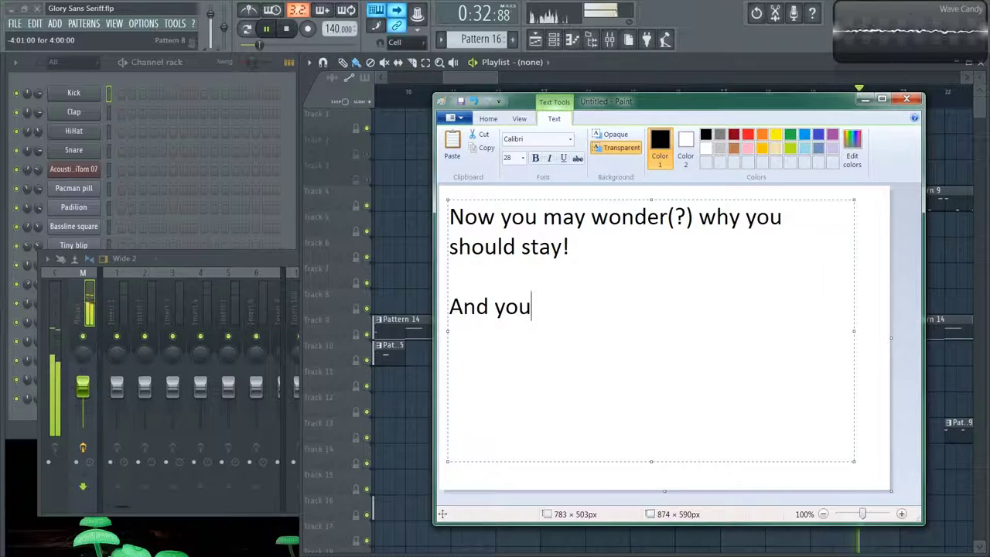
pyautogui.write("'d be right!")
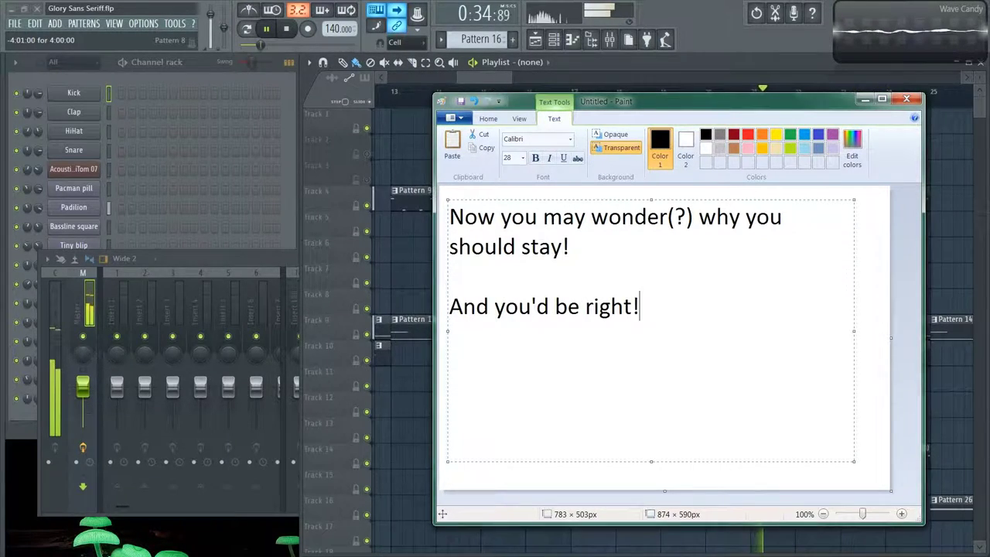
pyautogui.write('!!')
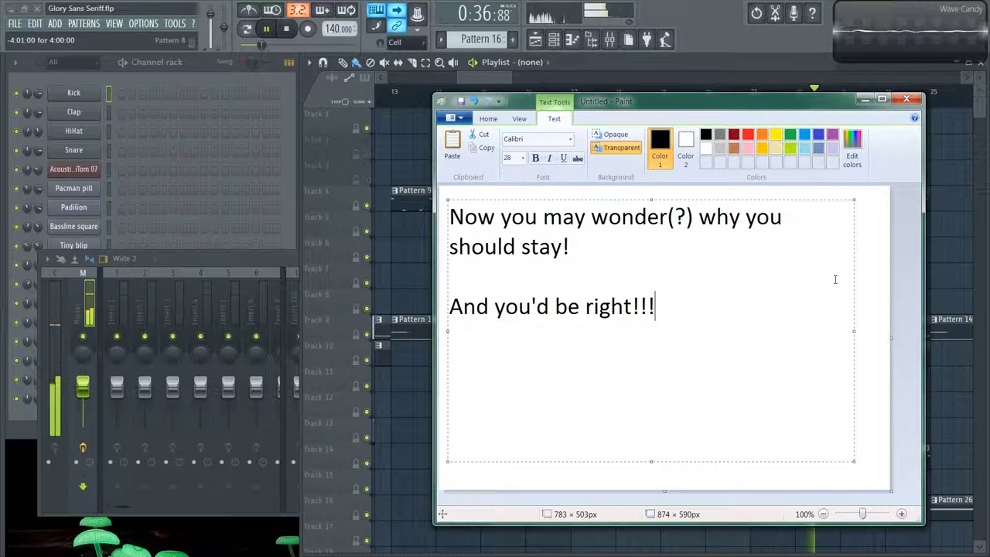
pyautogui.press('Return')
pyautogui.press('Return')
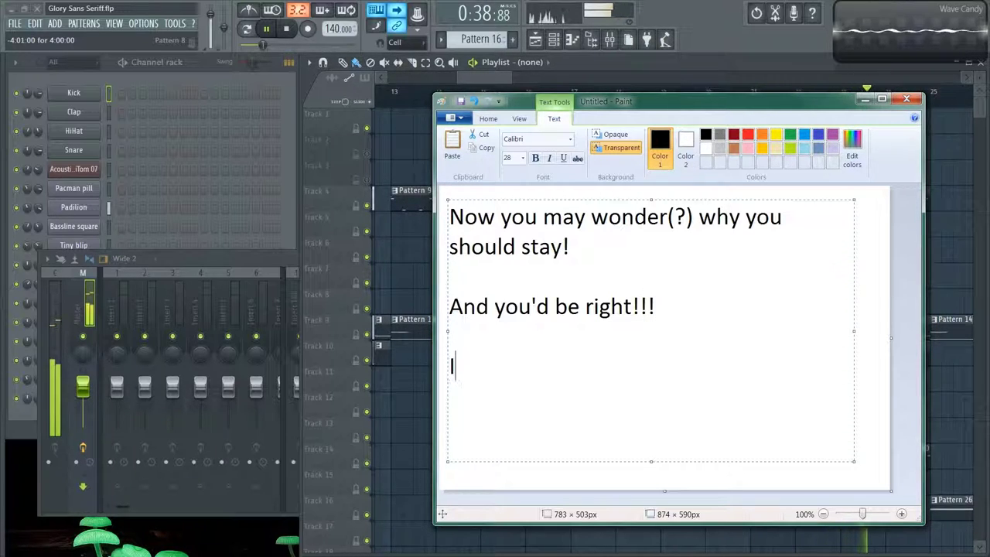
# Step: Add the line 'I'm gonna reward you! YOU For staying.' below the message
pyautogui.write("I'm gon")
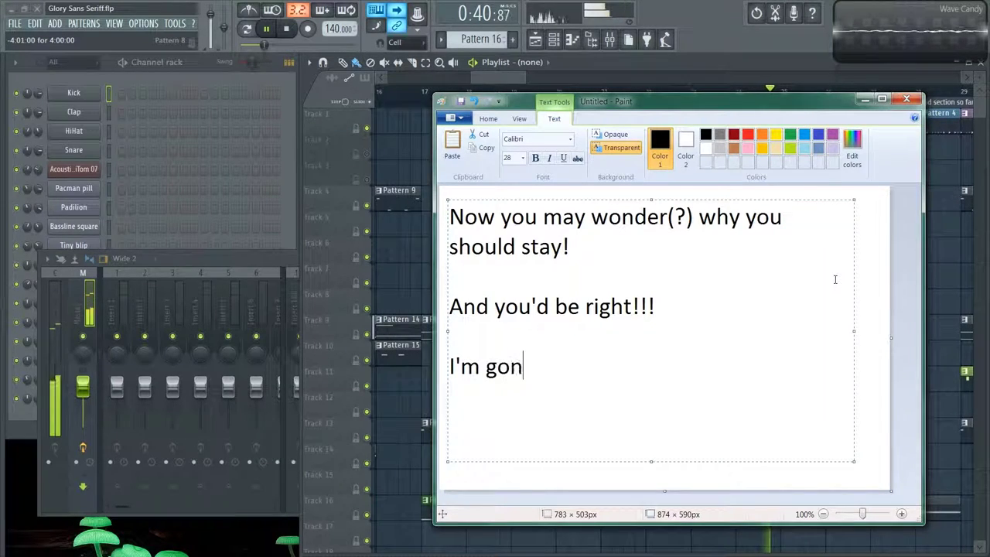
pyautogui.write('na rewa')
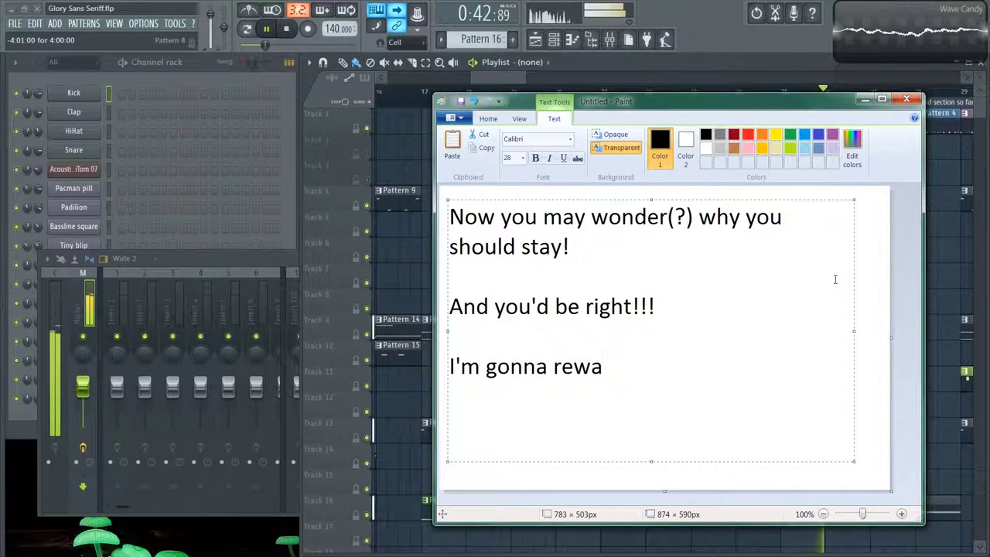
pyautogui.write('rd to')
pyautogui.press('BackSpace')
pyautogui.press('BackSpace')
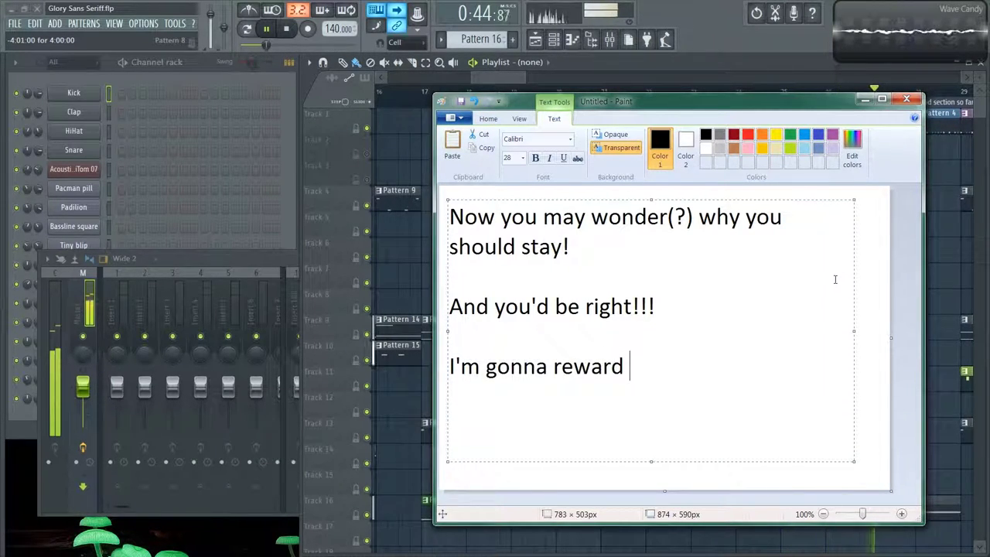
pyautogui.write('you! YO')
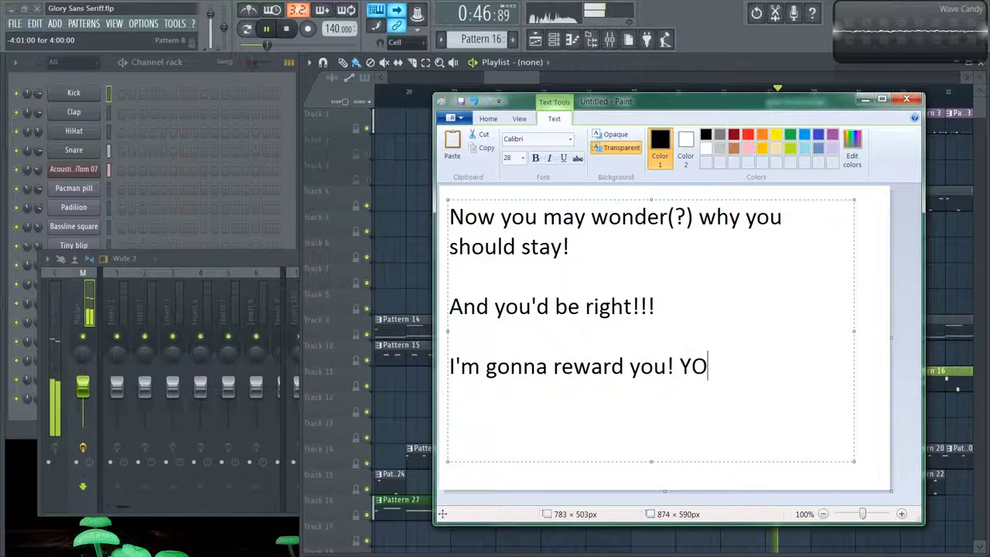
pyautogui.write('U For s')
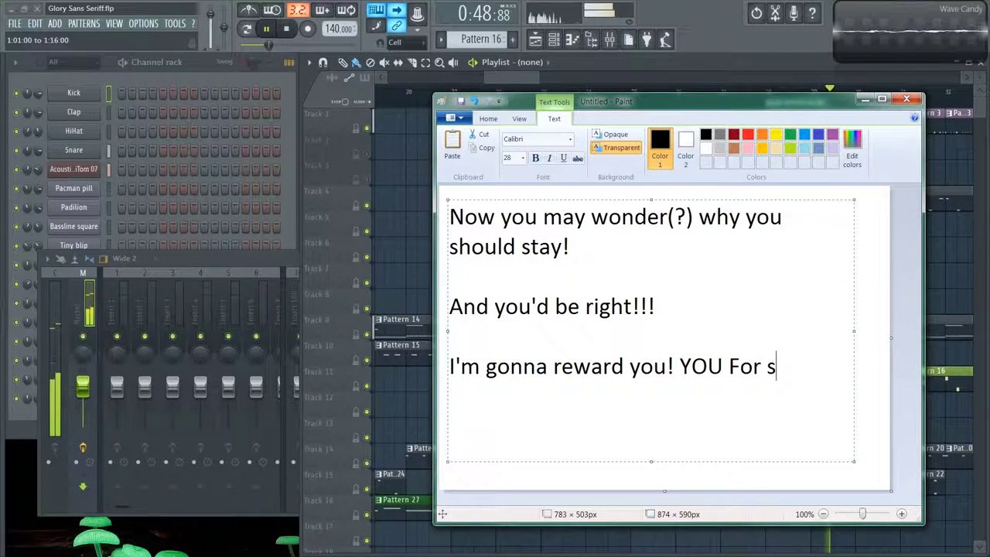
pyautogui.write('taying.')
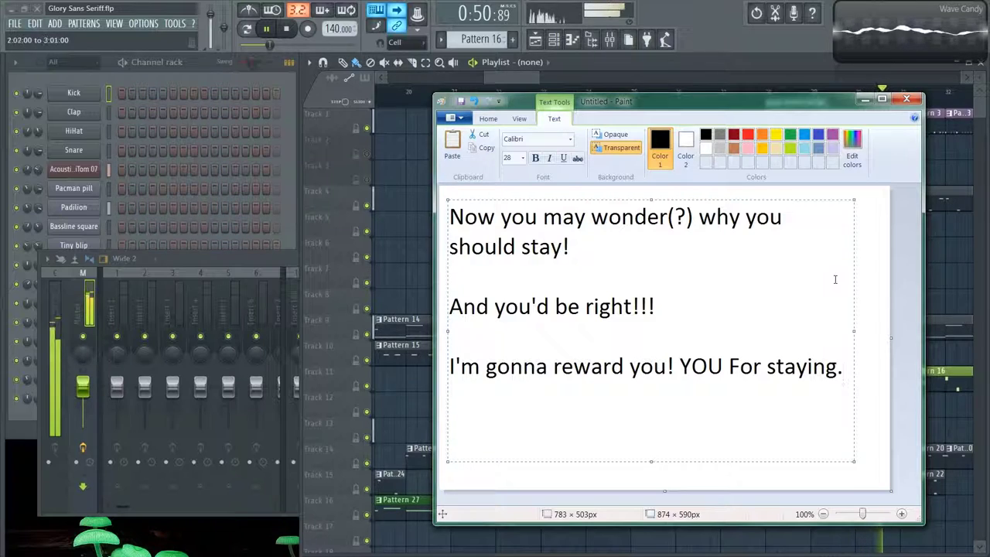
pyautogui.press('Return')
pyautogui.press('Return')
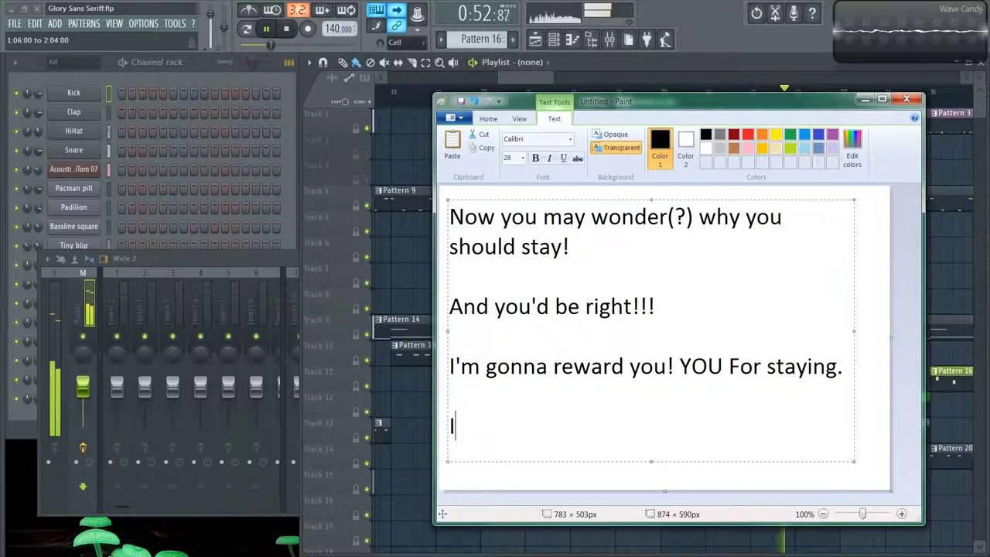
# Step: Type the joke line 'am going, to draw a BUTT', then 'joking, of course.'
pyautogui.write(' am goi')
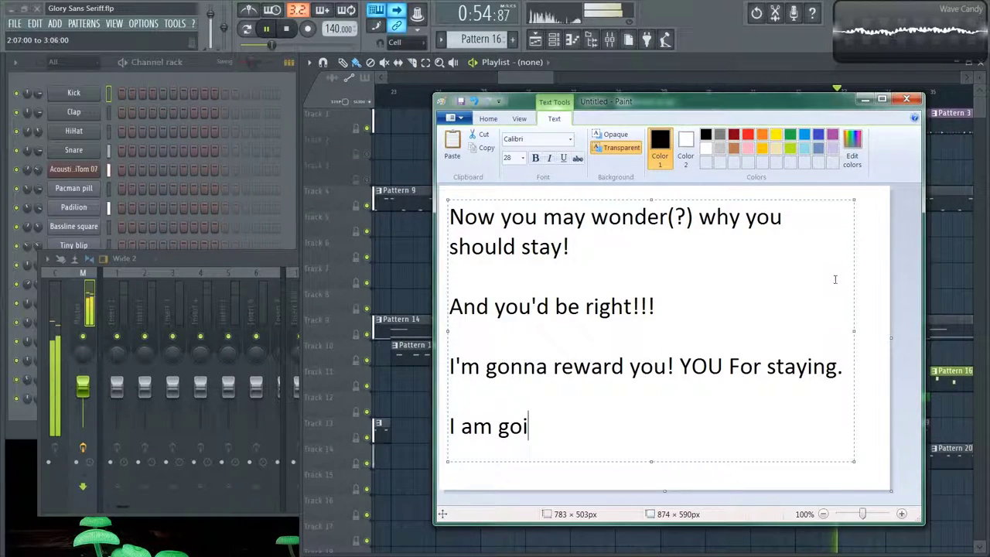
pyautogui.write('ng, to')
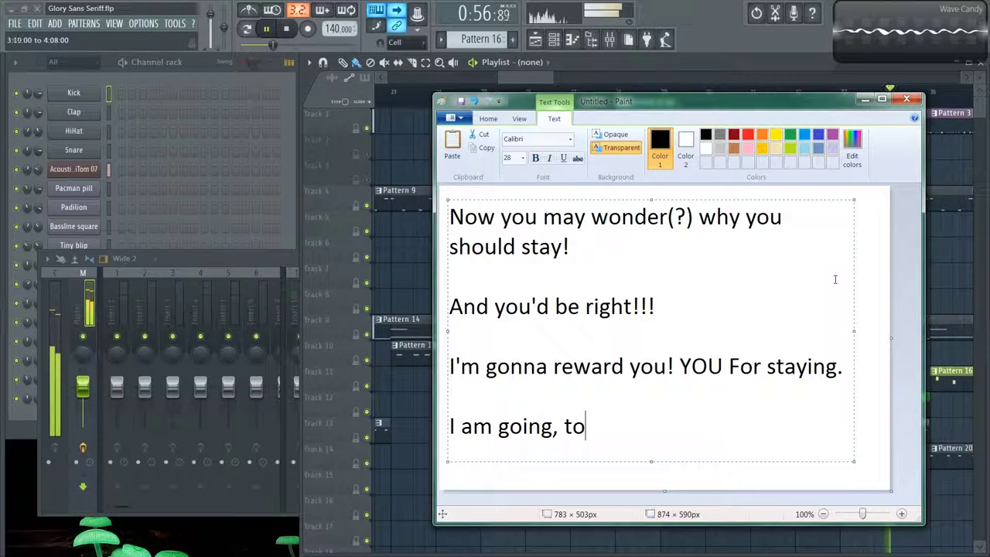
pyautogui.write(' dtaw')
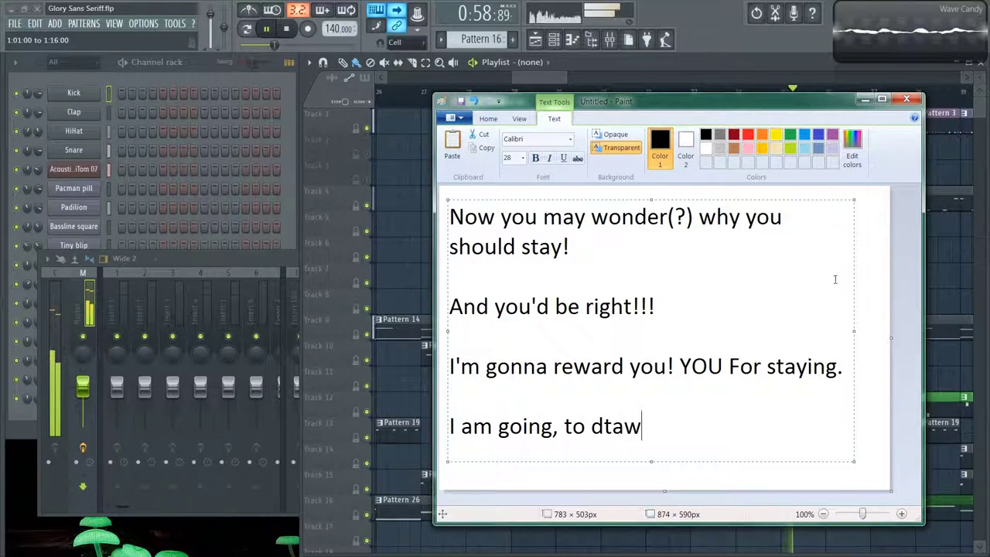
pyautogui.press('BackSpace')
pyautogui.press('BackSpace')
pyautogui.press('BackSpace')
pyautogui.write('raw')
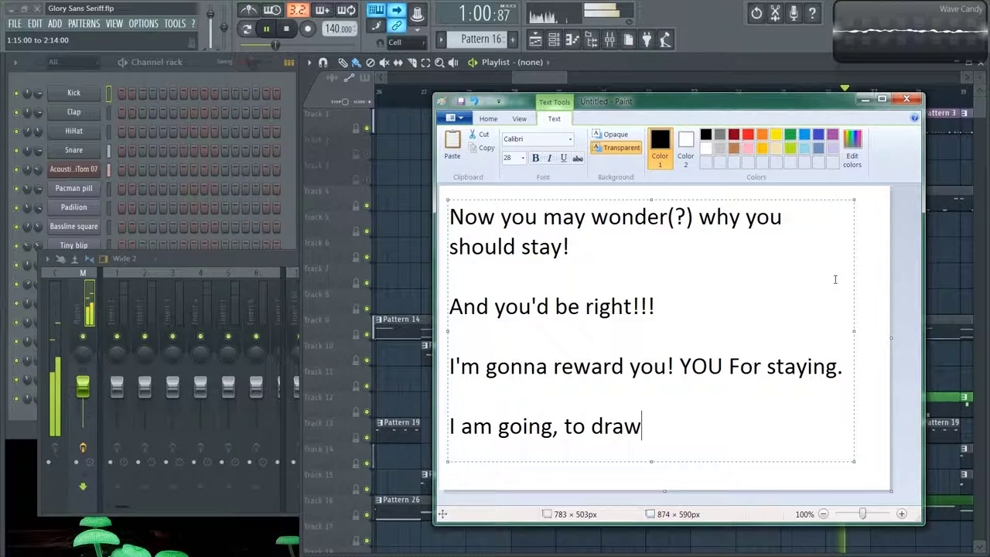
pyautogui.write(' a ')
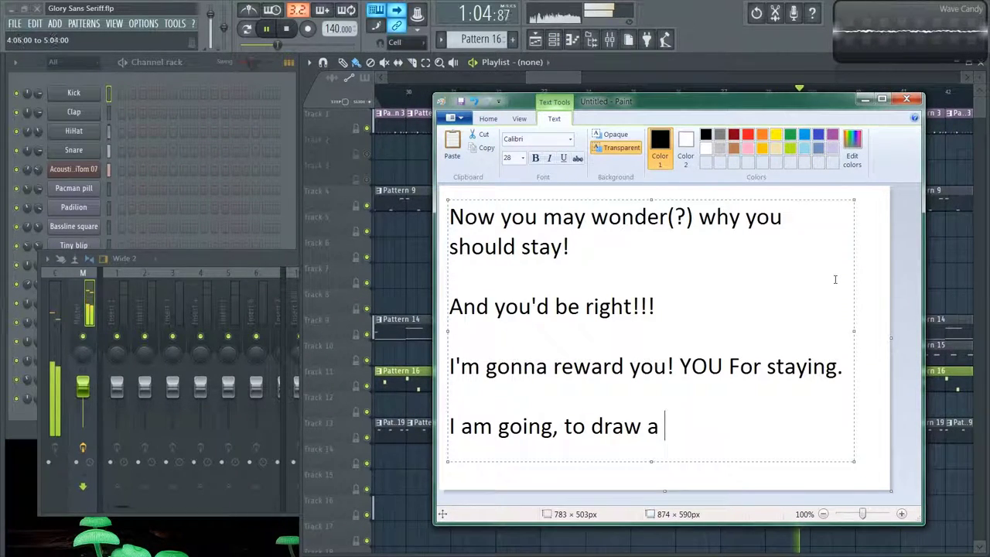
pyautogui.write('BUTT')
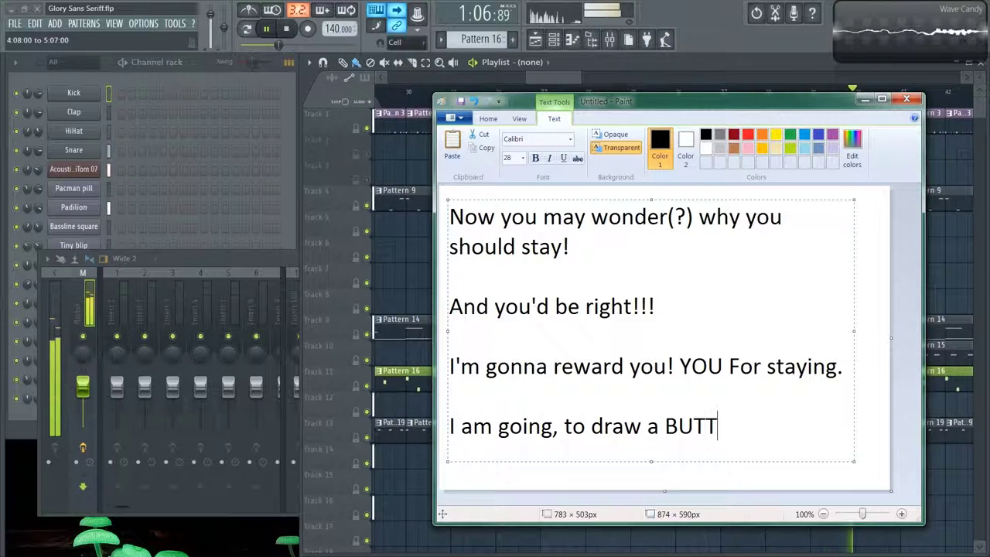
pyautogui.press('BackSpace')
pyautogui.press('BackSpace')
pyautogui.press('BackSpace')
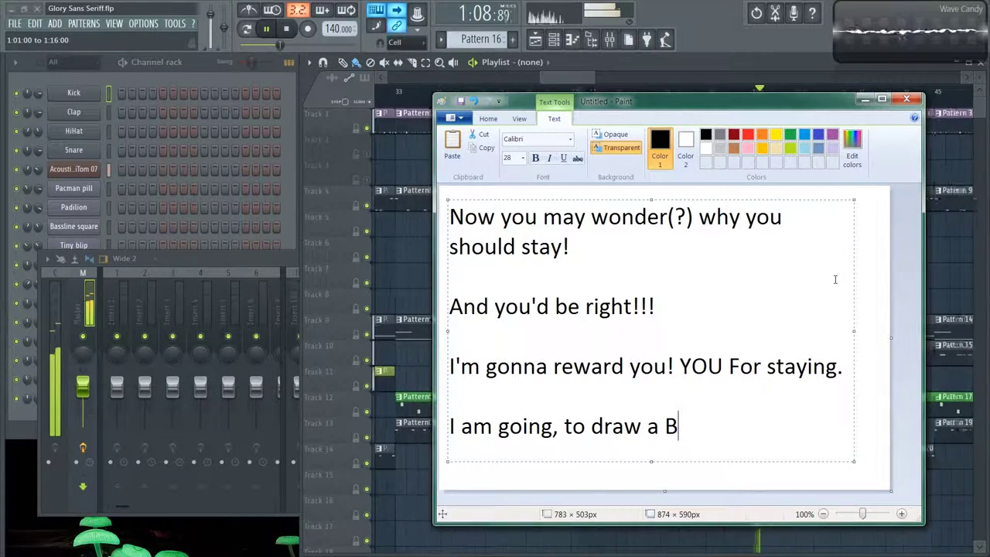
pyautogui.press('BackSpace')
pyautogui.write('!!!!')
pyautogui.press('BackSpace')
pyautogui.press('BackSpace')
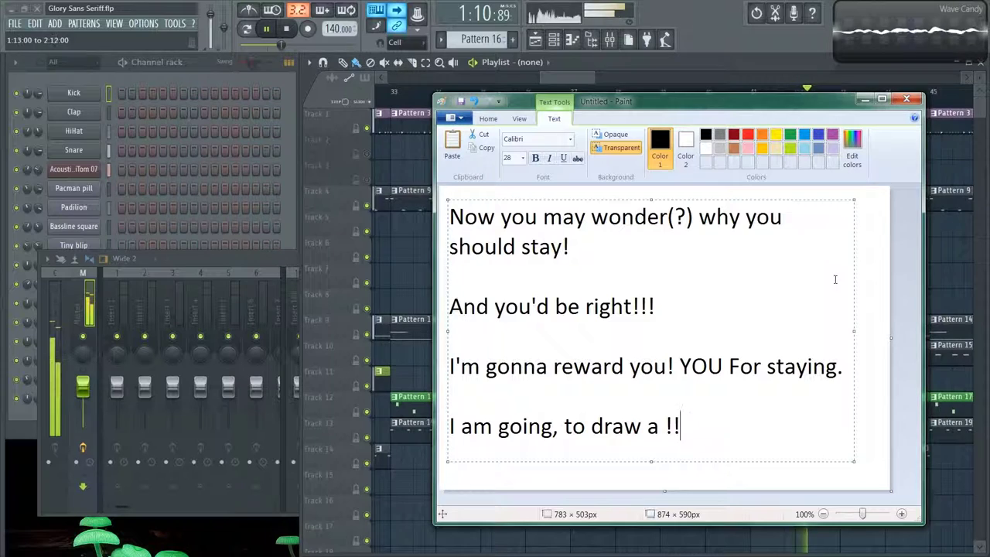
pyautogui.press('BackSpace')
pyautogui.press('BackSpace')
pyautogui.write('joking')
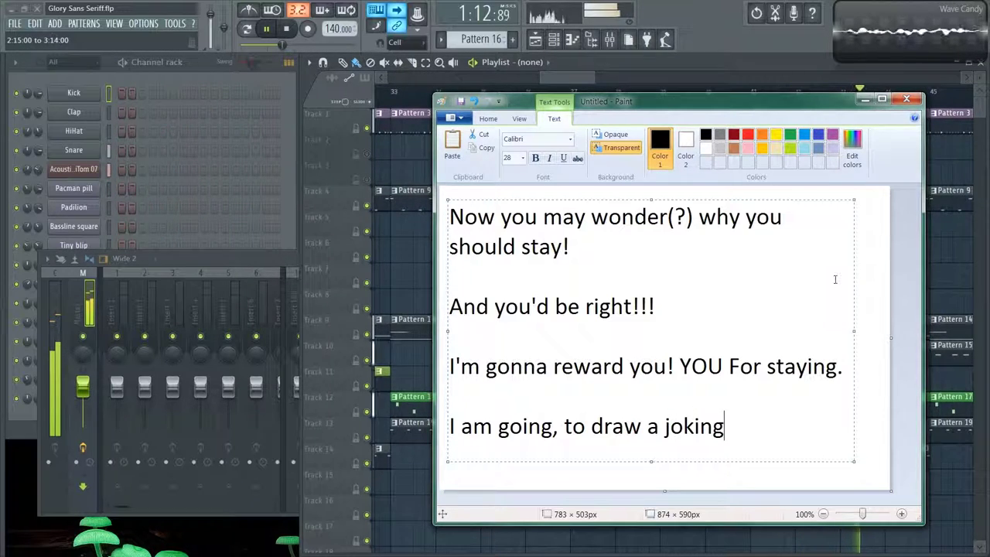
pyautogui.write(', of cour')
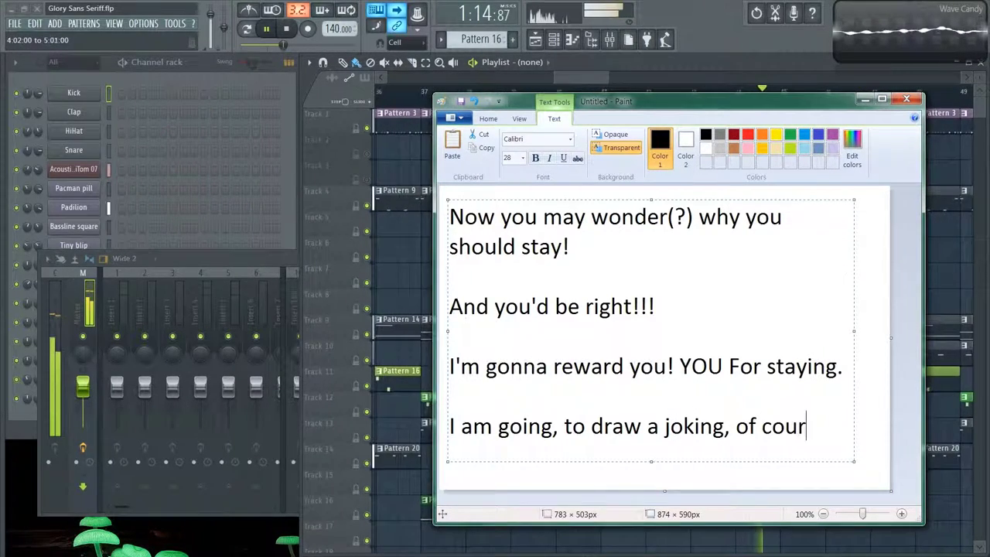
pyautogui.write('se.')
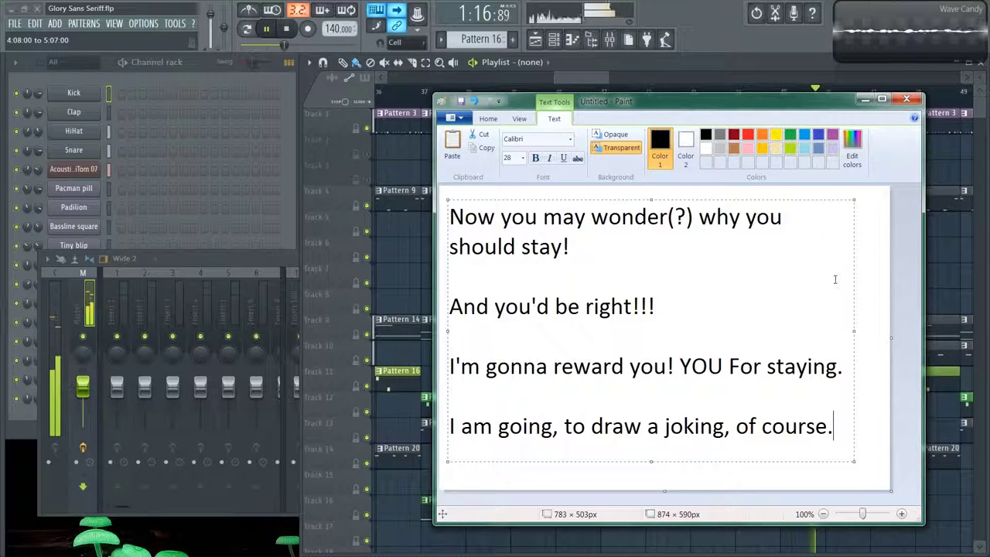
# Step: Erase the message backwards from its end
pyautogui.press('BackSpace')
pyautogui.press('BackSpace')
pyautogui.press('BackSpace')
pyautogui.press('BackSpace')
pyautogui.press('BackSpace')
pyautogui.press('BackSpace')
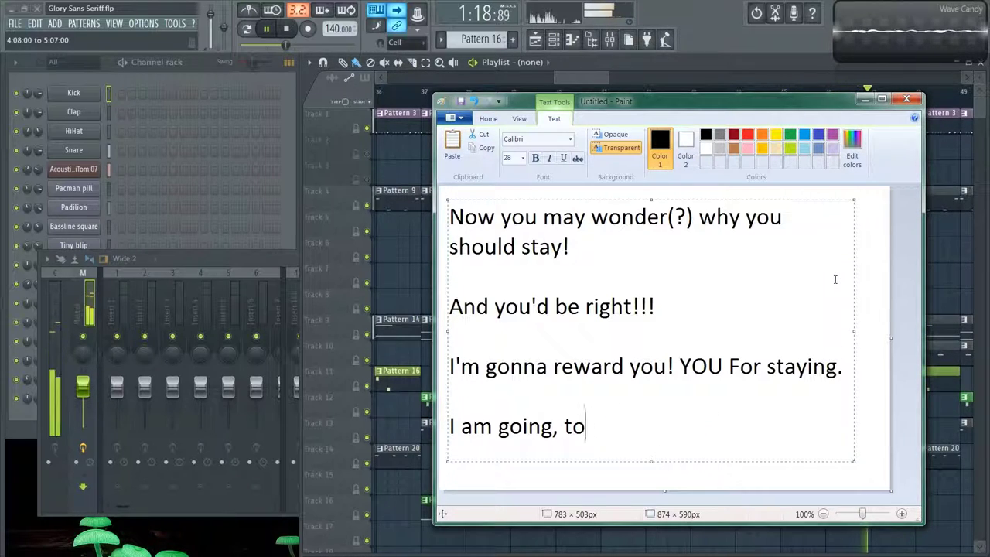
pyautogui.press('BackSpace')
pyautogui.press('BackSpace')
pyautogui.press('BackSpace')
pyautogui.press('BackSpace')
pyautogui.press('BackSpace')
pyautogui.press('BackSpace')
pyautogui.press('BackSpace')
pyautogui.press('BackSpace')
pyautogui.press('BackSpace')
pyautogui.press('BackSpace')
pyautogui.press('BackSpace')
pyautogui.press('BackSpace')
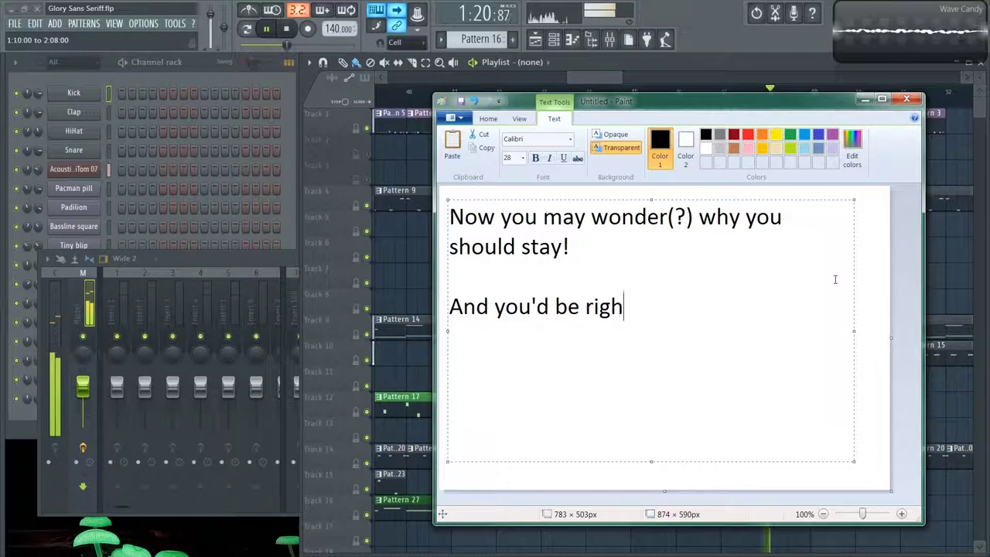
pyautogui.press('BackSpace')
pyautogui.press('BackSpace')
pyautogui.press('BackSpace')
# Step: Type 'I am going to draw an elephant.', 'Ok?', 'OK' and 'ET's GOOOOOOOO' on separate lines
pyautogui.press('BackSpace')
pyautogui.press('BackSpace')
pyautogui.press('BackSpace')
pyautogui.press('BackSpace')
pyautogui.press('BackSpace')
pyautogui.press('BackSpace')
pyautogui.press('BackSpace')
pyautogui.press('BackSpace')
pyautogui.press('BackSpace')
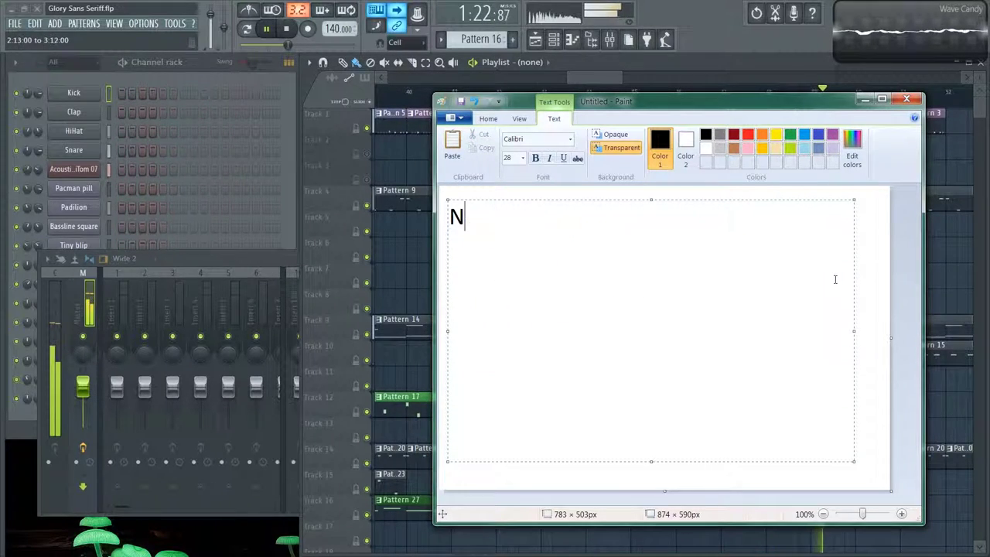
pyautogui.press('BackSpace')
pyautogui.write('I am ')
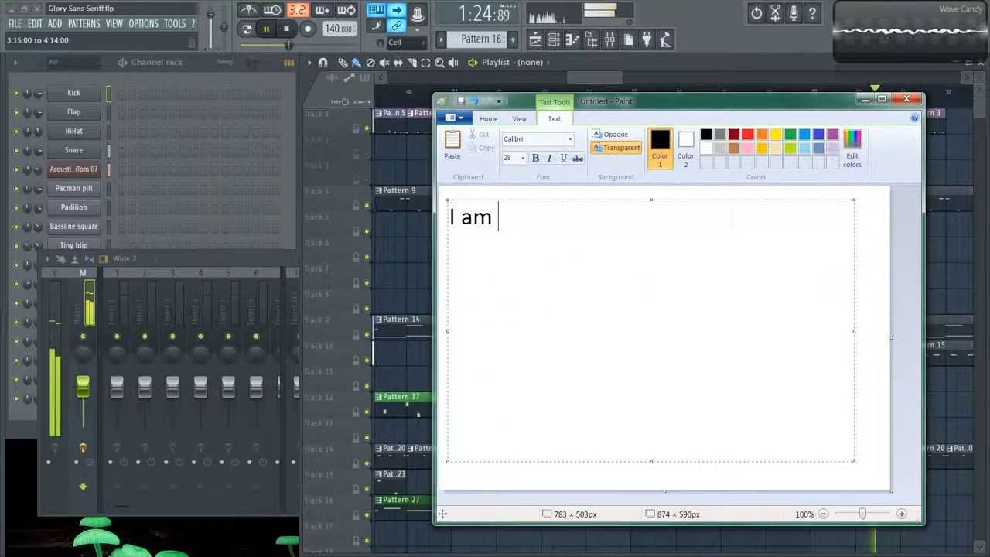
pyautogui.write('going to draw')
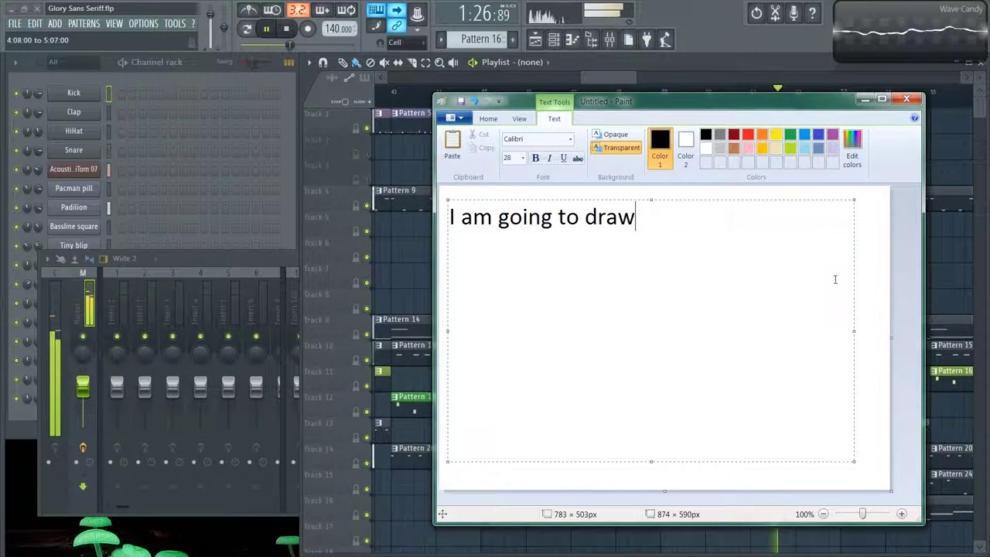
pyautogui.write(' an eleph')
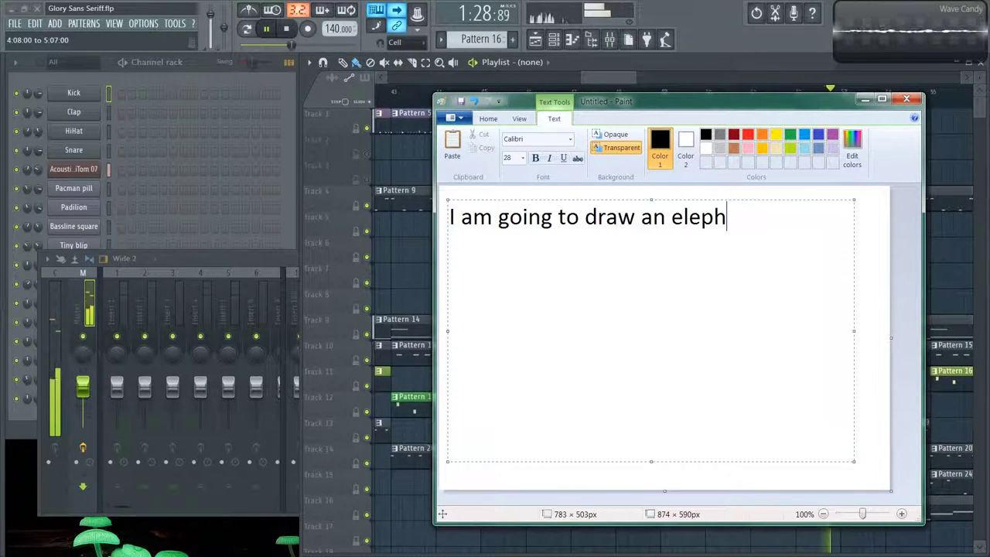
pyautogui.write('ant.')
pyautogui.press('Return')
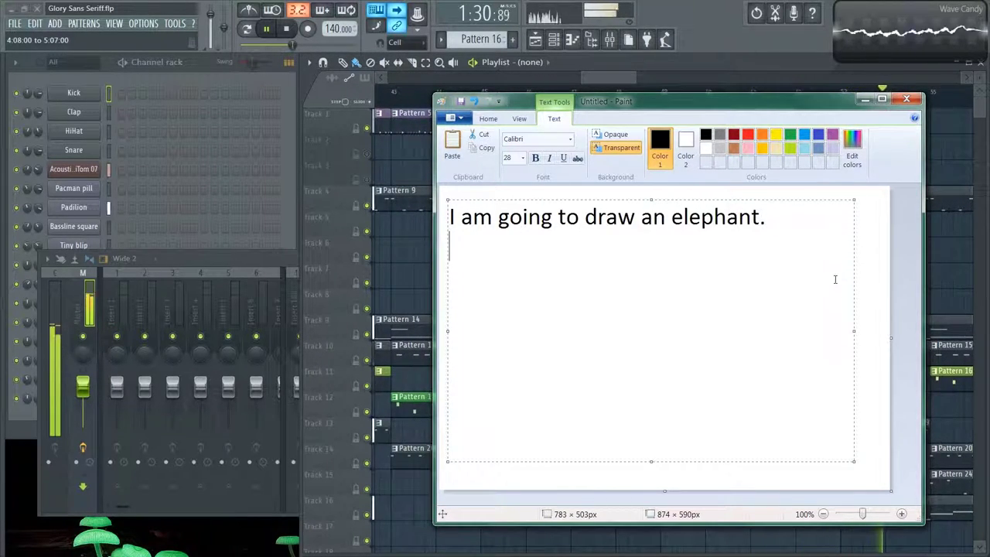
pyautogui.press('Return')
pyautogui.write('Ok?')
pyautogui.press('Return')
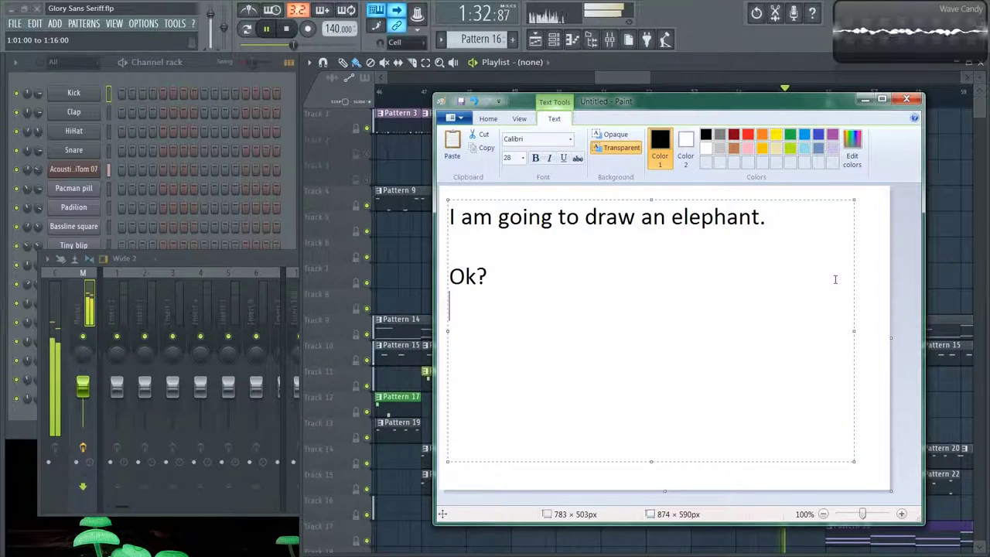
pyautogui.press('Return')
pyautogui.write('OK')
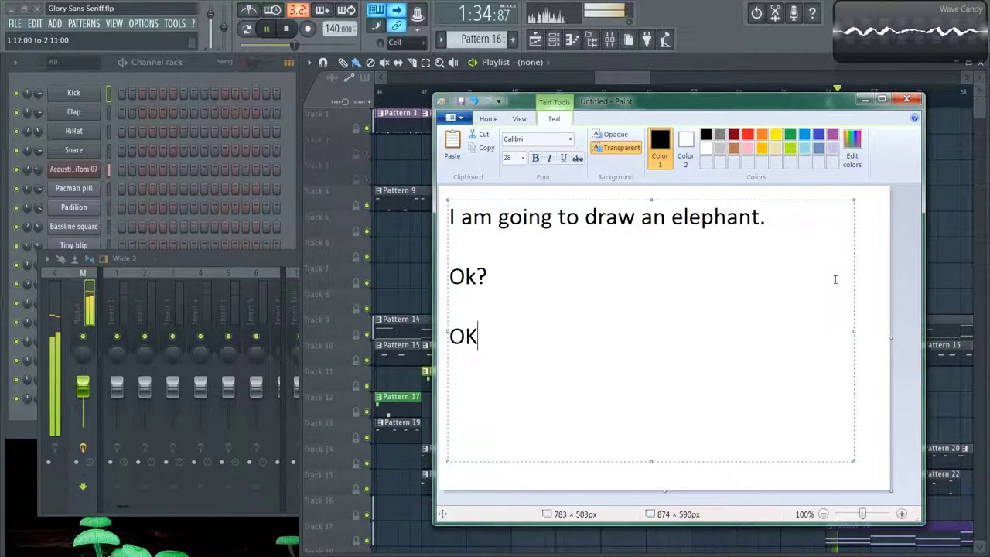
pyautogui.press('Return')
pyautogui.write('L')
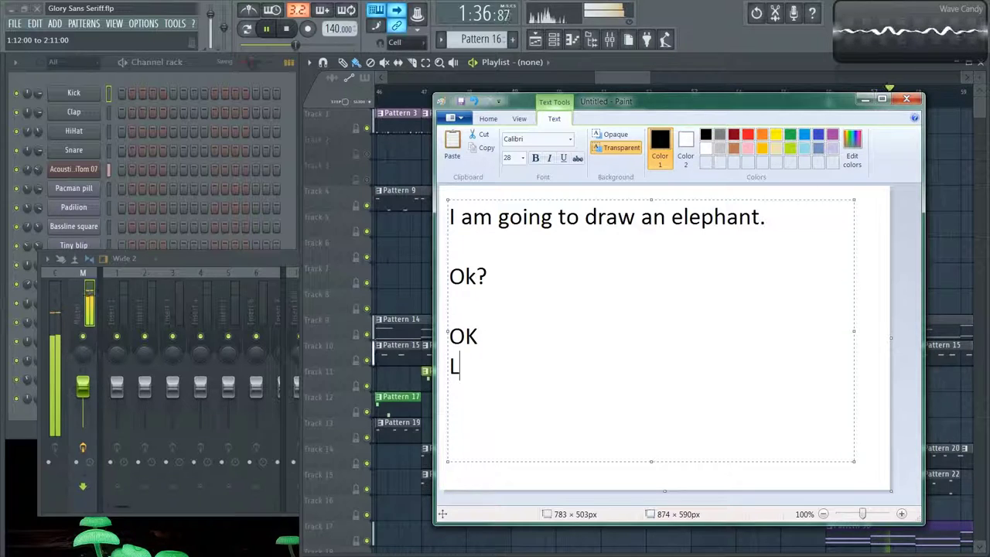
pyautogui.write("ET's ")
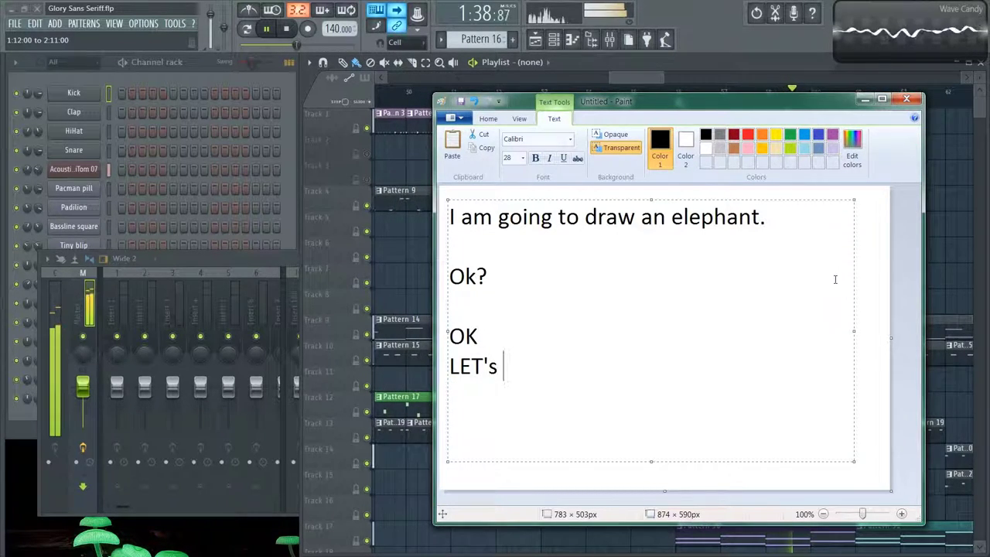
pyautogui.write('GOOOOOOOO')
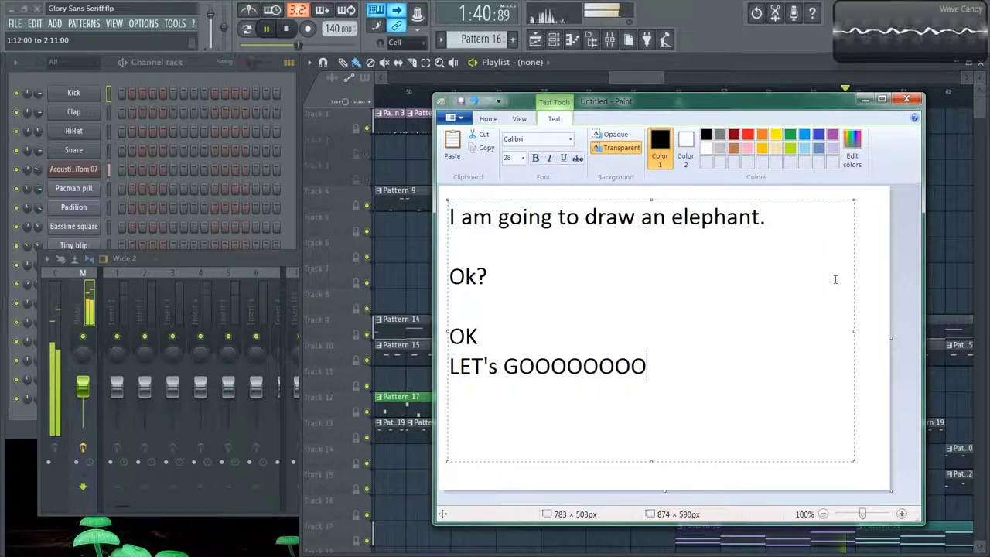
# Step: Delete all the text and switch to the brush for freehand drawing
pyautogui.hotkey('ctrl', 'a')
pyautogui.press('Delete')
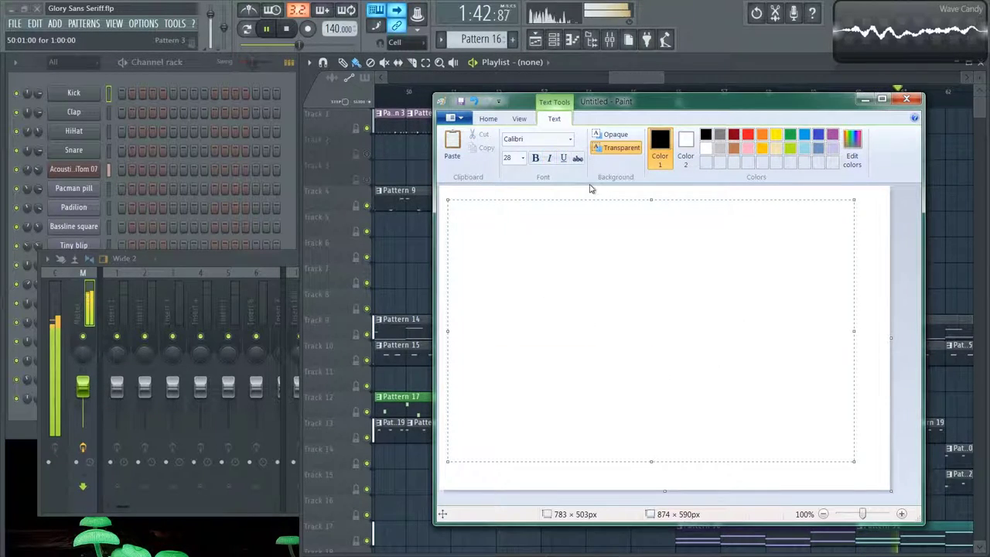
pyautogui.click(585, 188)
pyautogui.click(542, 139)
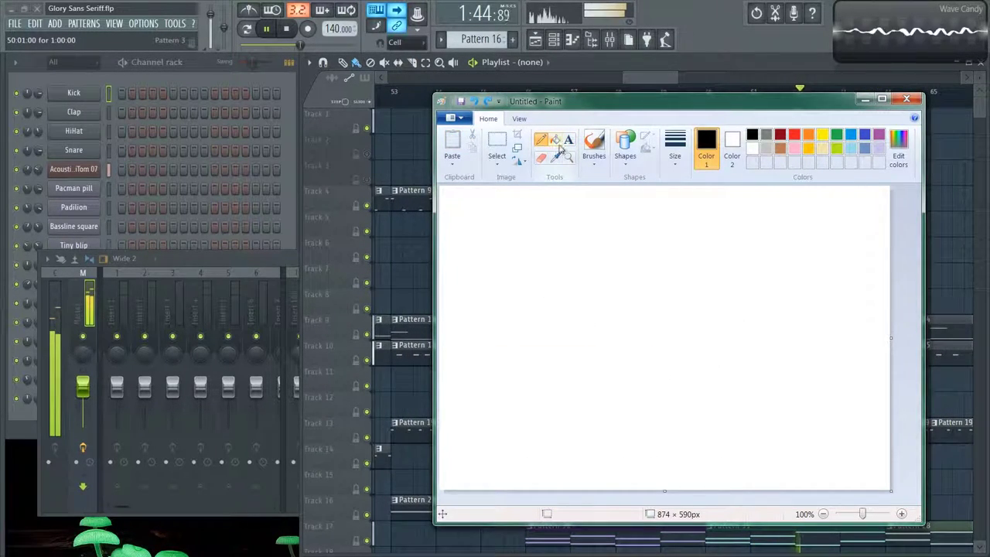
pyautogui.click(594, 143)
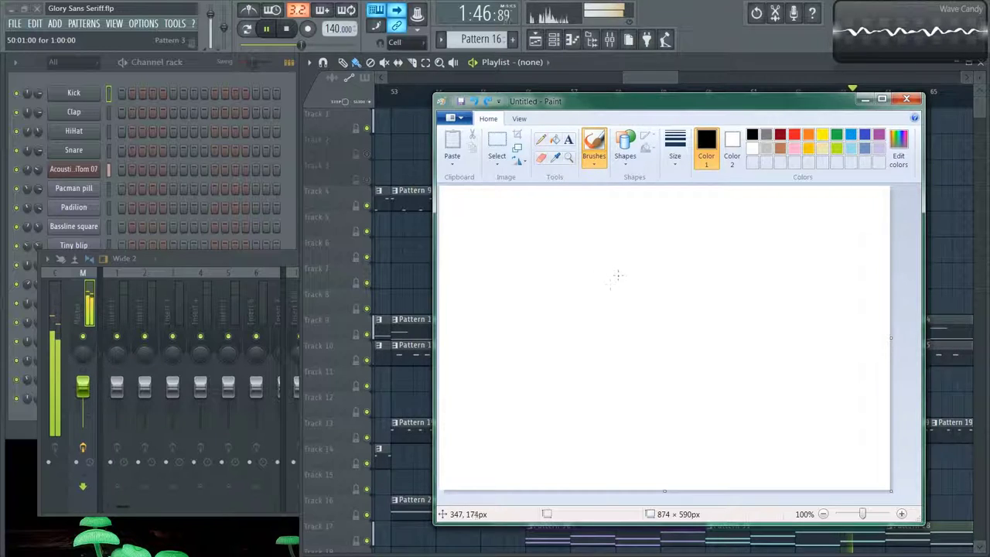
# Step: Brush a freehand elephant head with ear, curled trunk, tusk and eye, then handwrite 'hey baby' beside it
pyautogui.moveTo(621, 270); pyautogui.dragTo(665, 339)
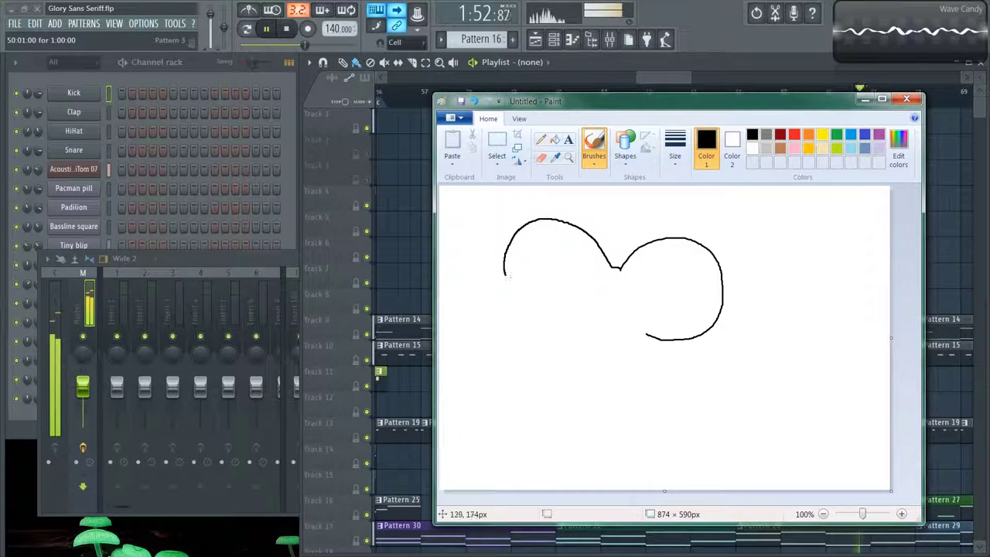
pyautogui.moveTo(505, 275)
pyautogui.mouseDown()
pyautogui.moveTo(541, 326)
pyautogui.moveTo(585, 327)
pyautogui.mouseUp()
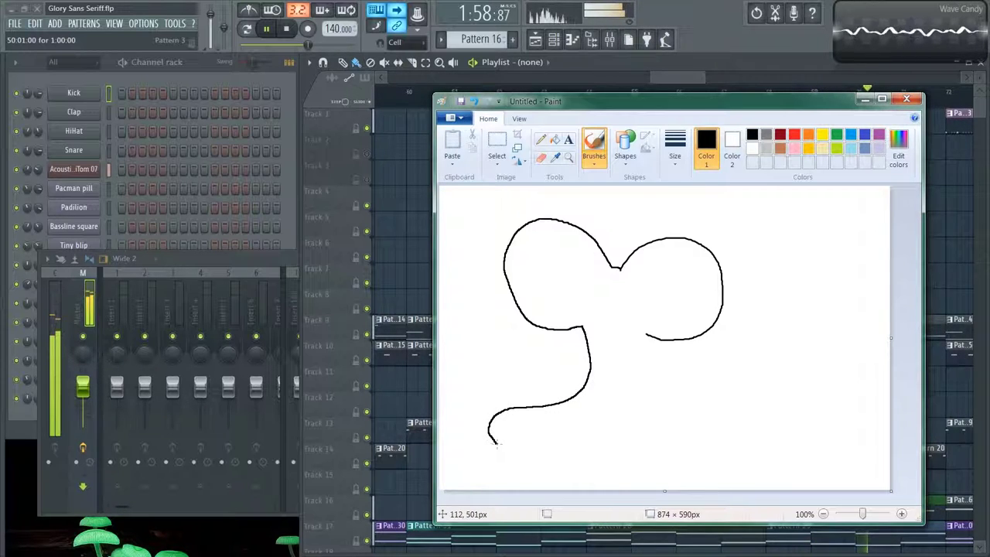
pyautogui.moveTo(514, 438); pyautogui.dragTo(506, 438)
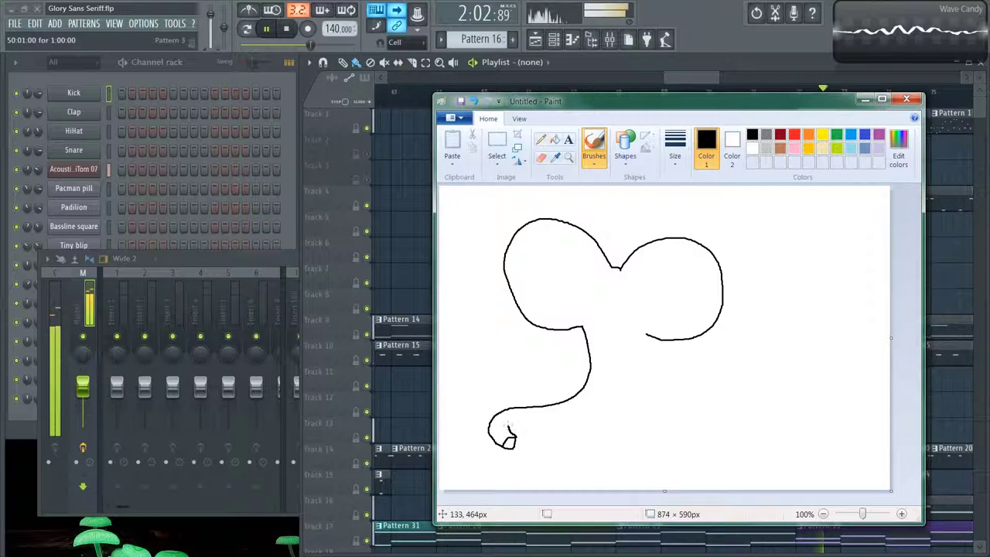
pyautogui.moveTo(518, 424)
pyautogui.mouseDown()
pyautogui.moveTo(584, 425)
pyautogui.moveTo(658, 343)
pyautogui.mouseUp()
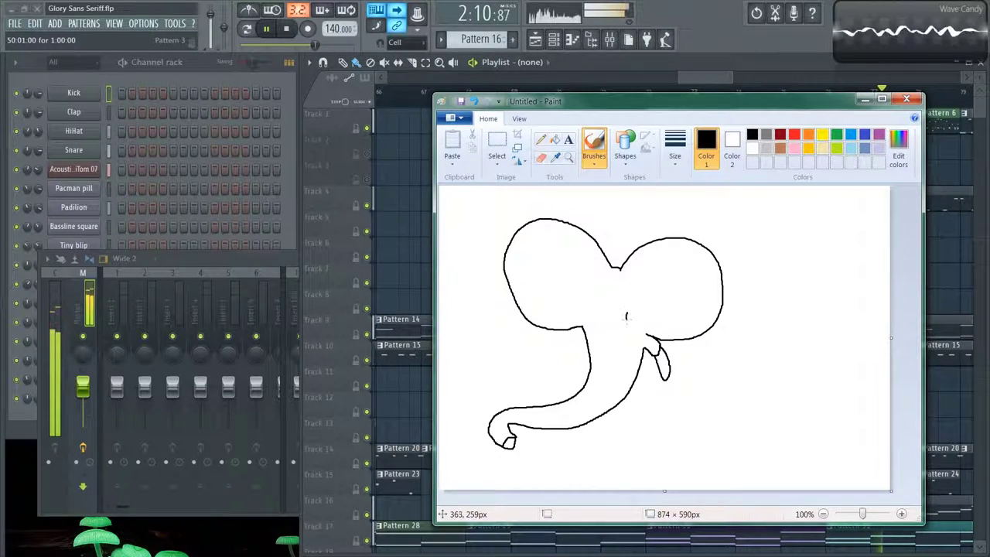
pyautogui.moveTo(599, 310); pyautogui.dragTo(600, 317)
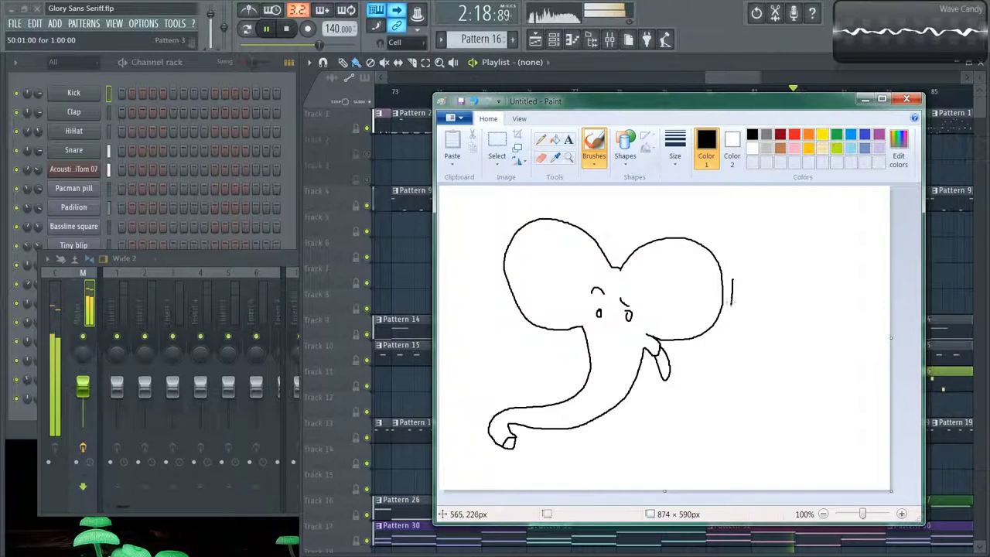
pyautogui.moveTo(752, 293); pyautogui.dragTo(776, 298)
pyautogui.moveTo(751, 344)
pyautogui.mouseDown()
pyautogui.moveTo(782, 340)
pyautogui.moveTo(805, 350)
pyautogui.moveTo(813, 370)
pyautogui.mouseUp()
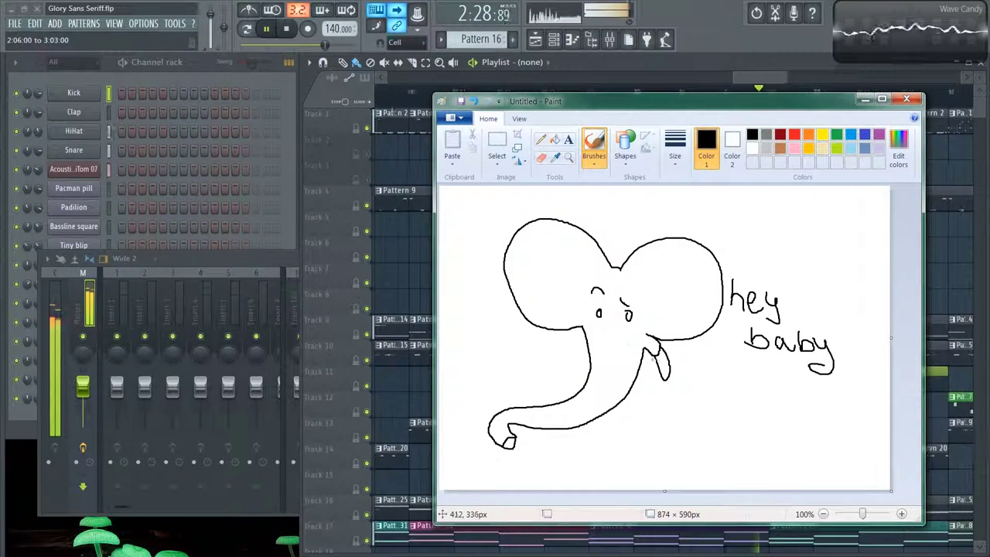
# Step: Add trunk wrinkles and a small red heart below 'baby', then return to black
pyautogui.moveTo(600, 368); pyautogui.dragTo(612, 373)
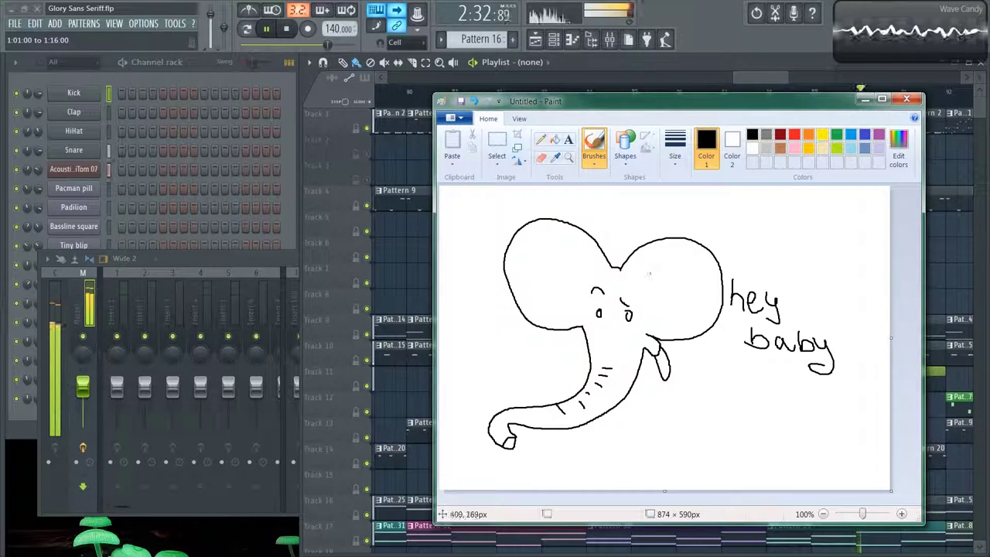
pyautogui.click(795, 134)
pyautogui.moveTo(770, 376)
pyautogui.mouseDown()
pyautogui.moveTo(769, 368)
pyautogui.moveTo(776, 384)
pyautogui.mouseUp()
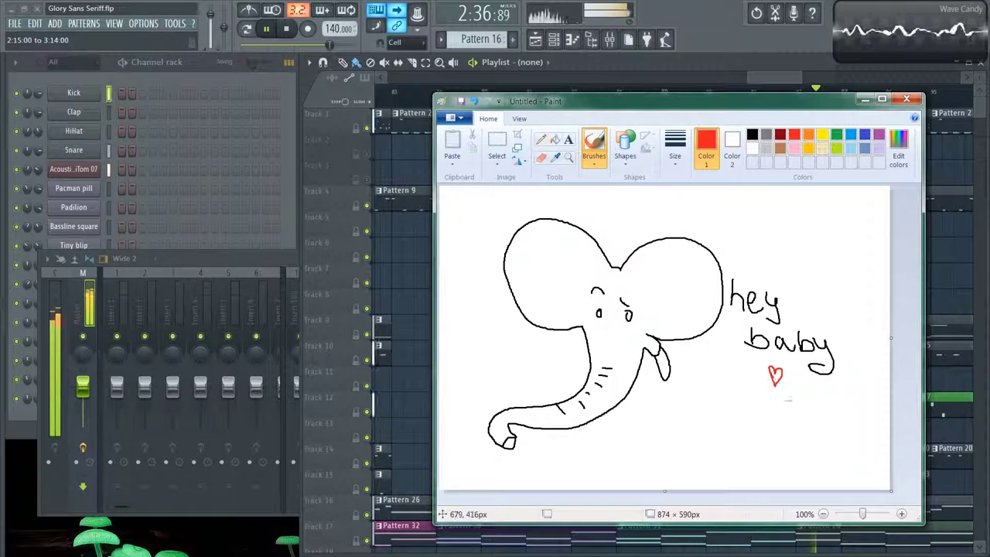
pyautogui.click(752, 134)
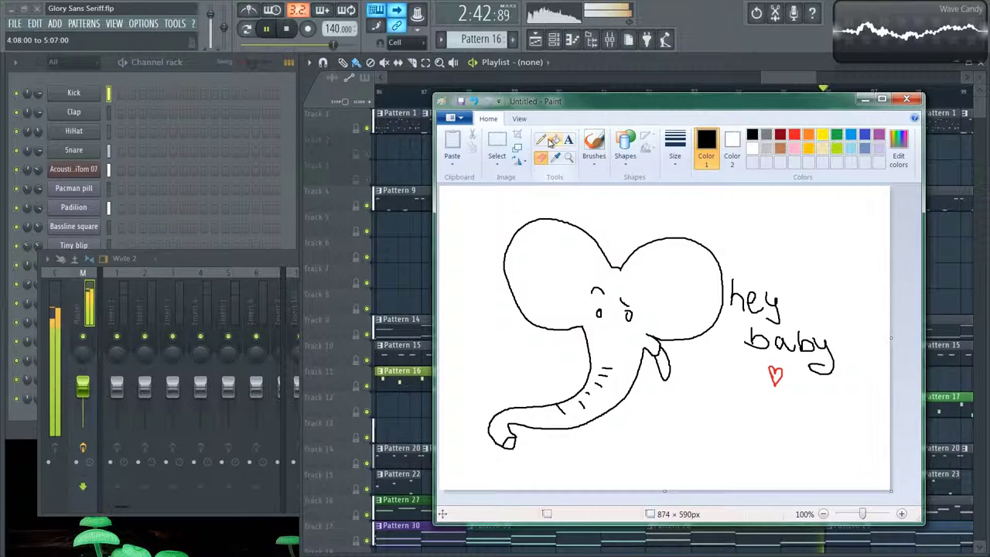
# Step: Clear the whole canvas and draw a new text box in its upper middle
pyautogui.click(497, 147)
pyautogui.moveTo(446, 197); pyautogui.dragTo(531, 270)
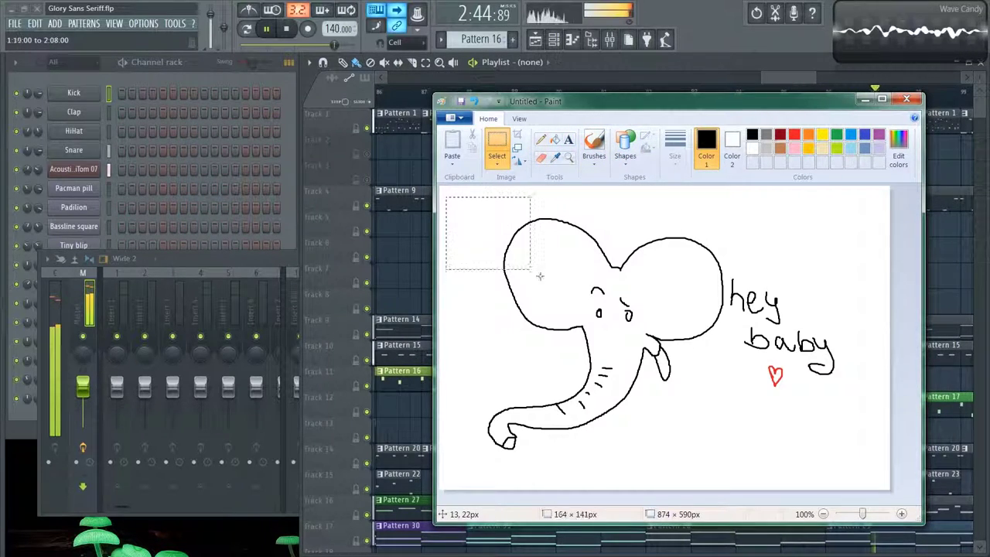
pyautogui.hotkey('ctrl', 'a')
pyautogui.press('Delete')
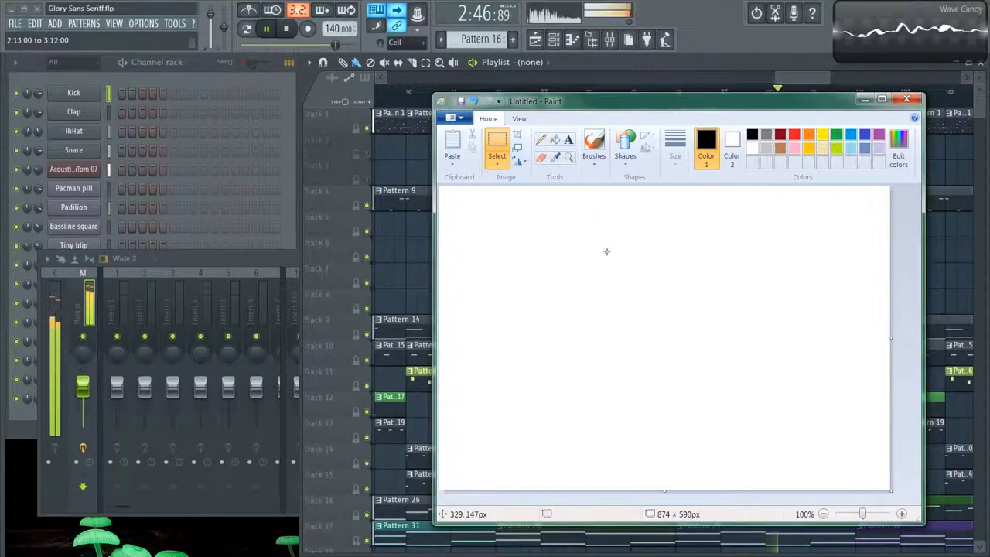
pyautogui.click(569, 140)
pyautogui.moveTo(522, 224); pyautogui.dragTo(781, 416)
pyautogui.write('Ok, so')
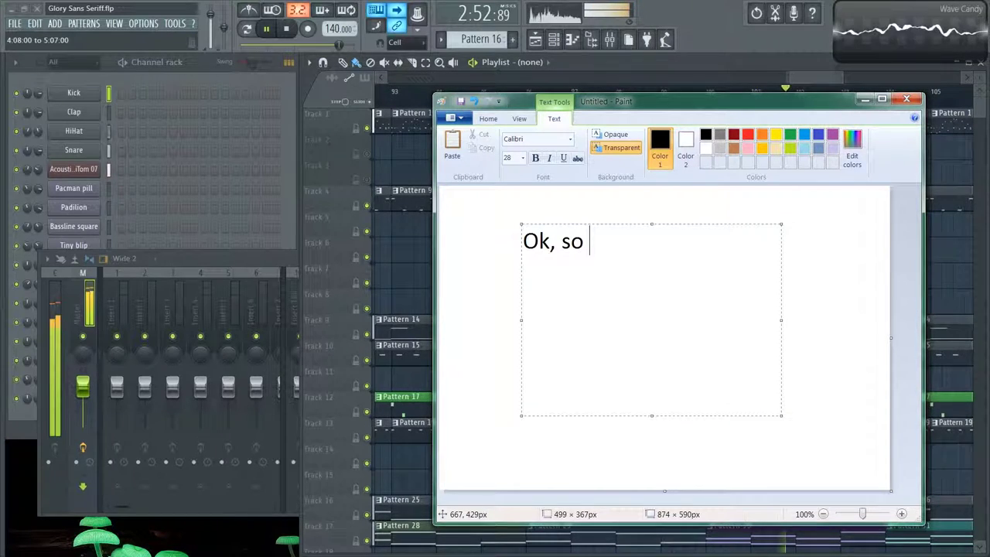
# Step: Type 'I guess you've enjoyed the elephant.' then 'It took courage to draw that. See ya.'
pyautogui.write('I guess')
pyautogui.write('you')
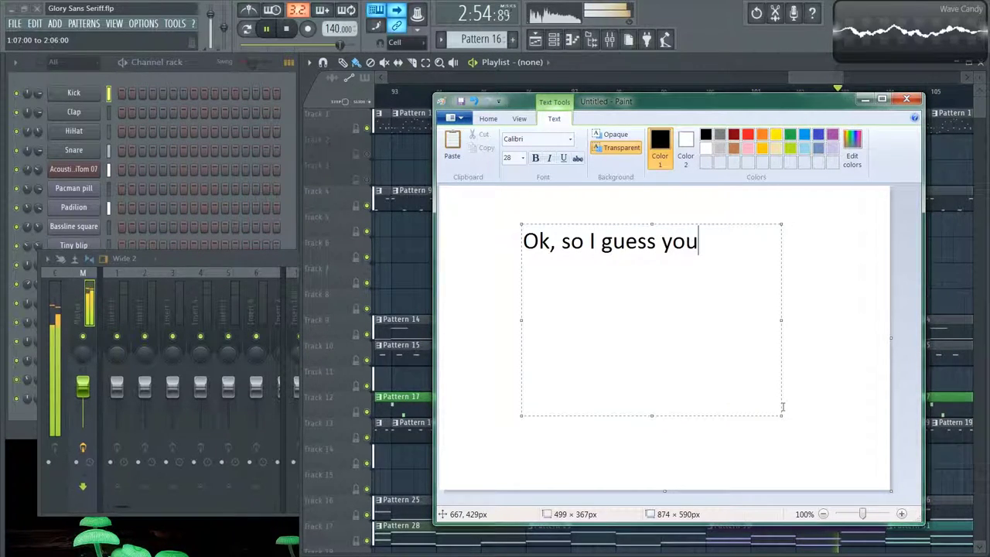
pyautogui.write("'ve enjoyed")
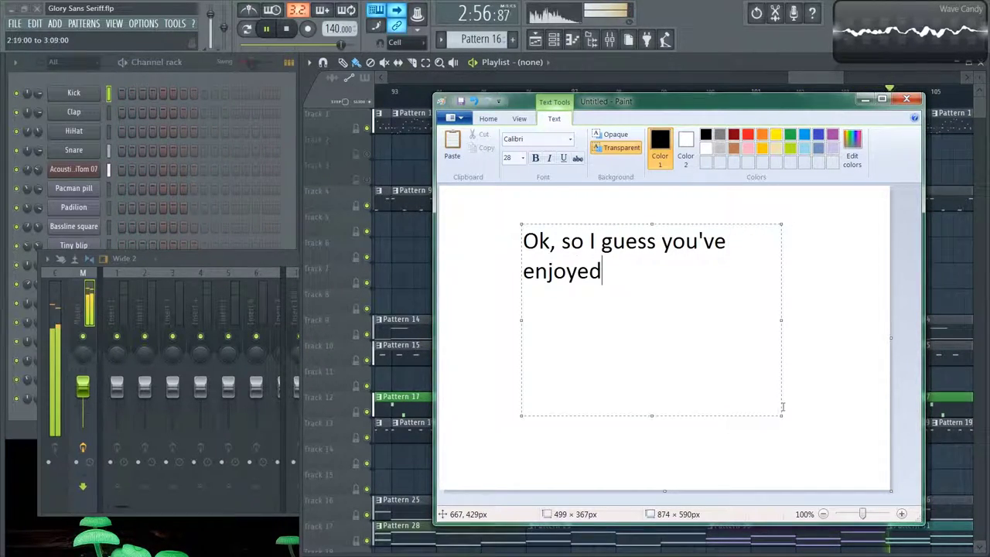
pyautogui.write(' the elephant.')
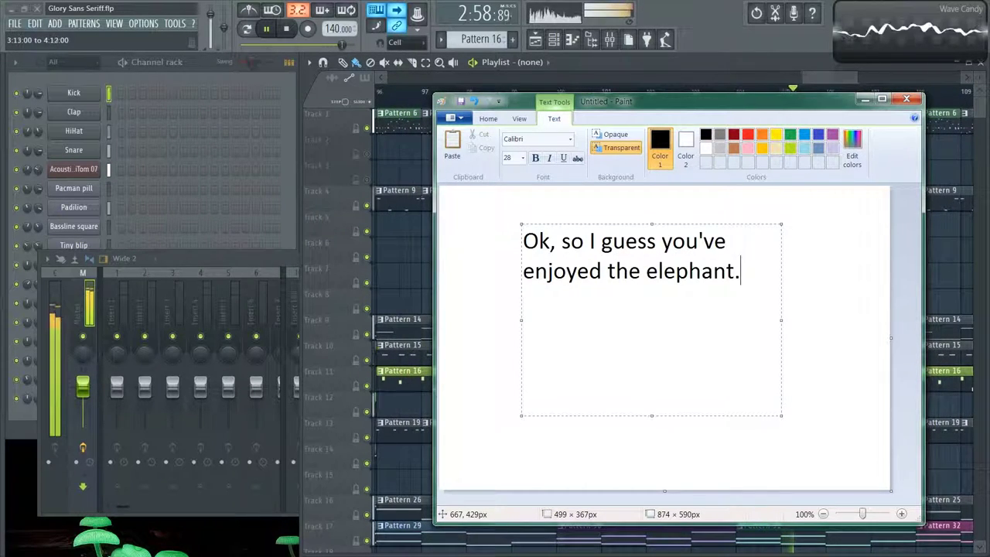
pyautogui.press('Return')
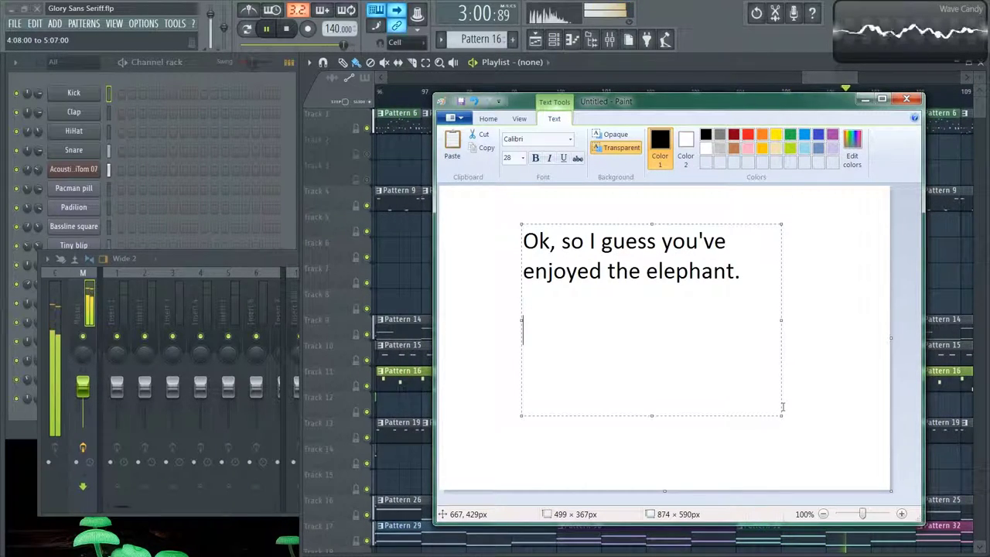
pyautogui.write('It')
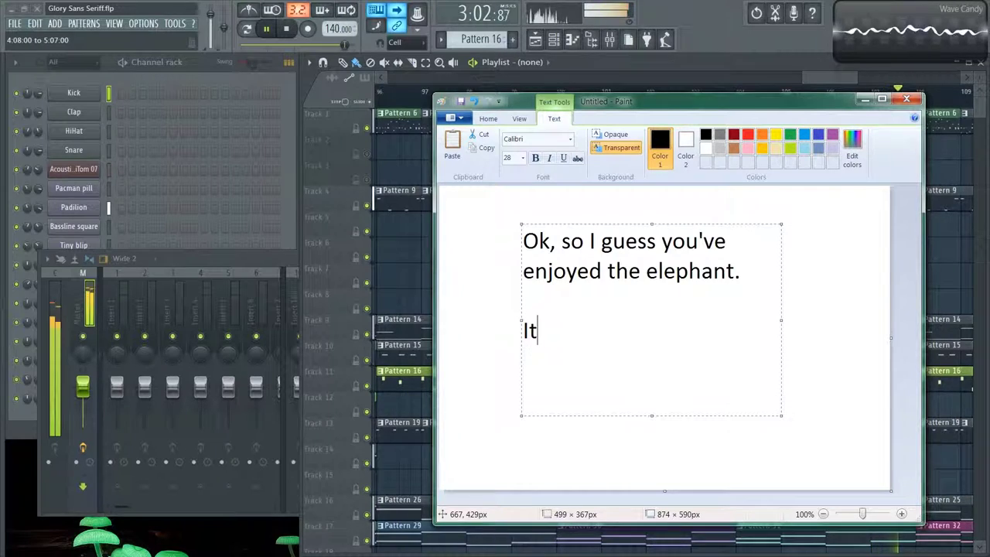
pyautogui.write(' took coura')
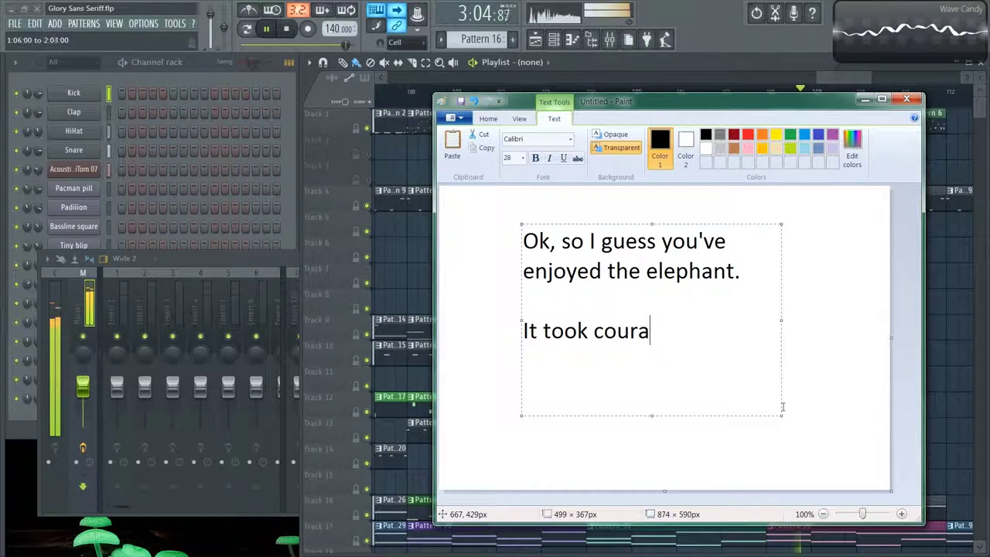
pyautogui.write('ge to draw')
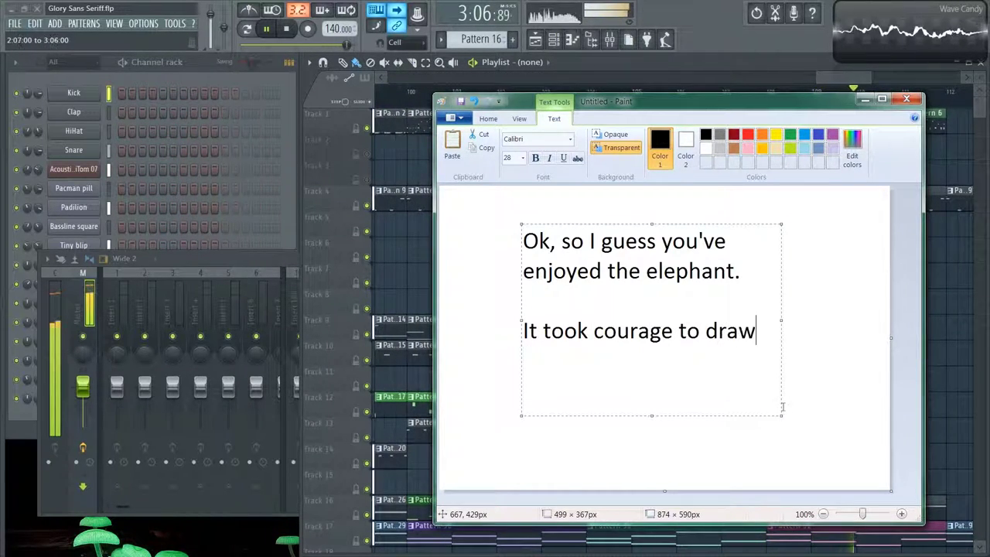
pyautogui.write(' that. ')
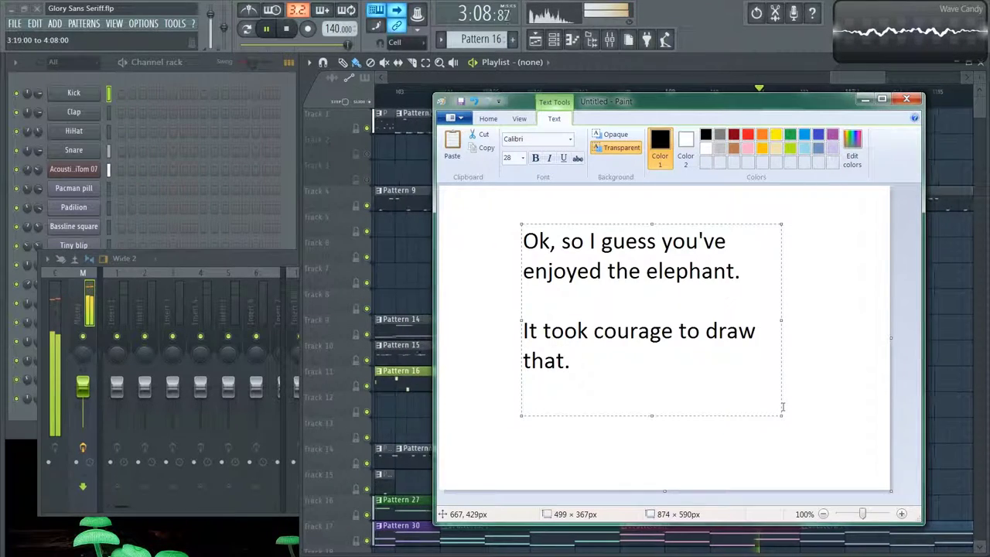
pyautogui.write('Se')
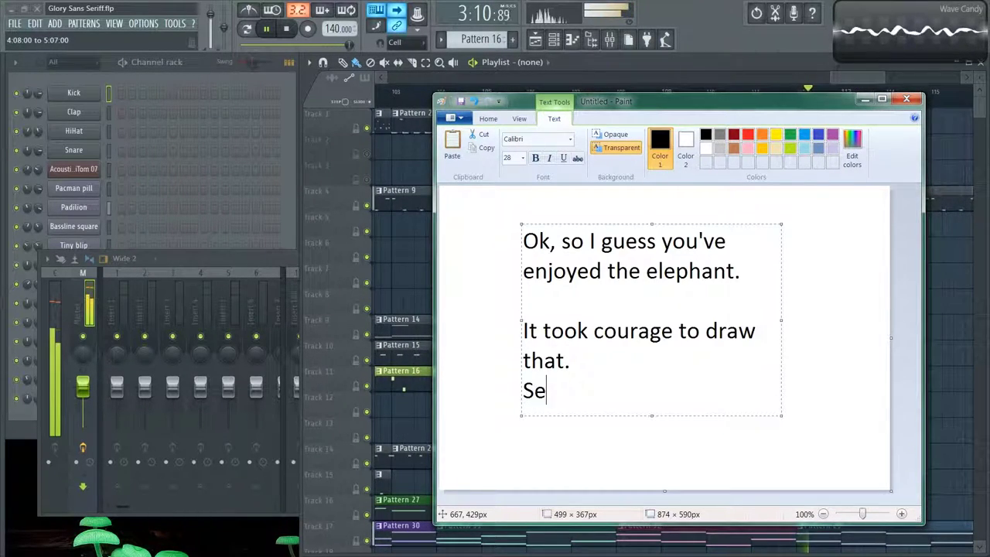
pyautogui.write('e ya.')
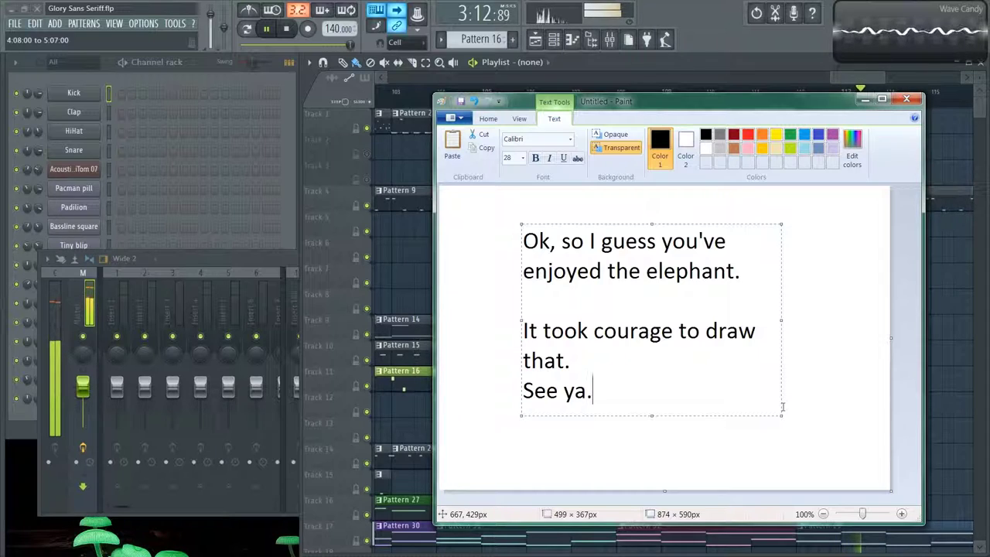
pyautogui.click(849, 395)
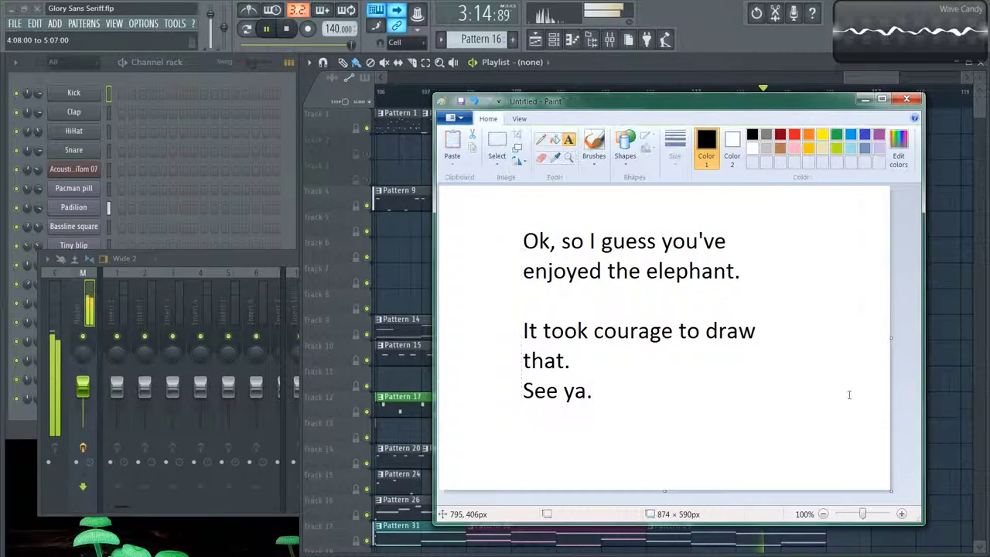